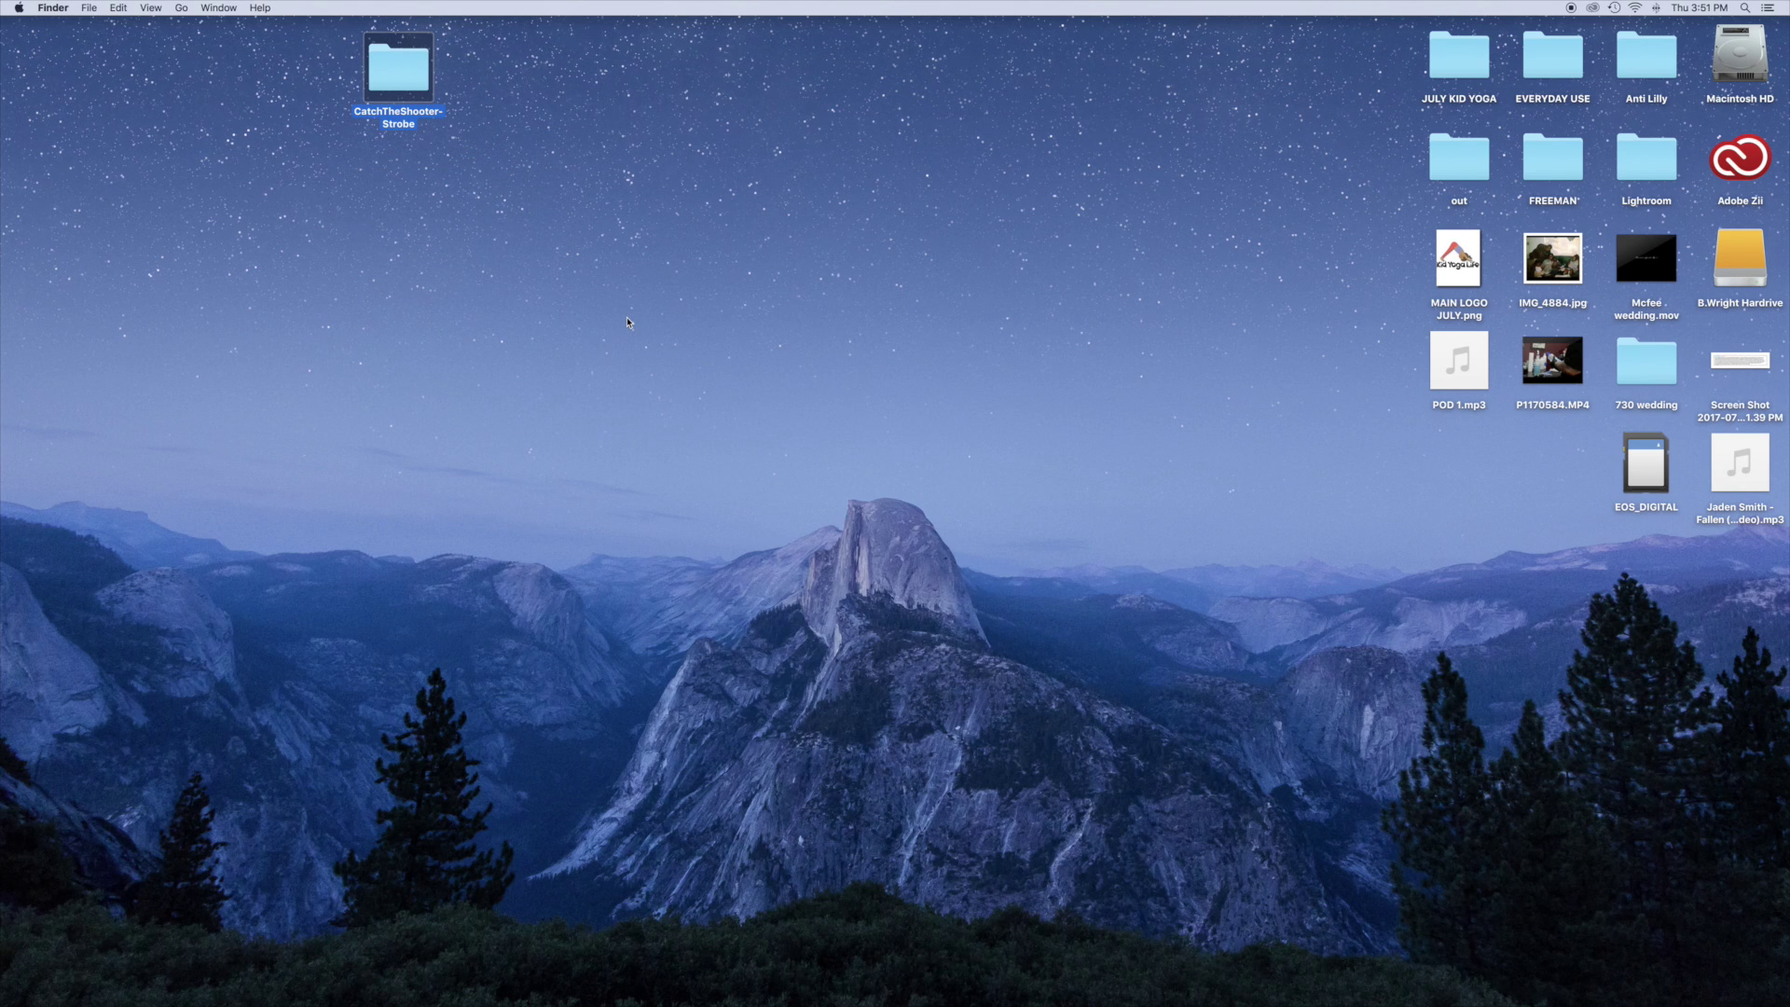
Step: Switch to Final Cut Pro and filter the Effects browser to the CatchTheShooter-Strobe category
key("ctrl+Left")
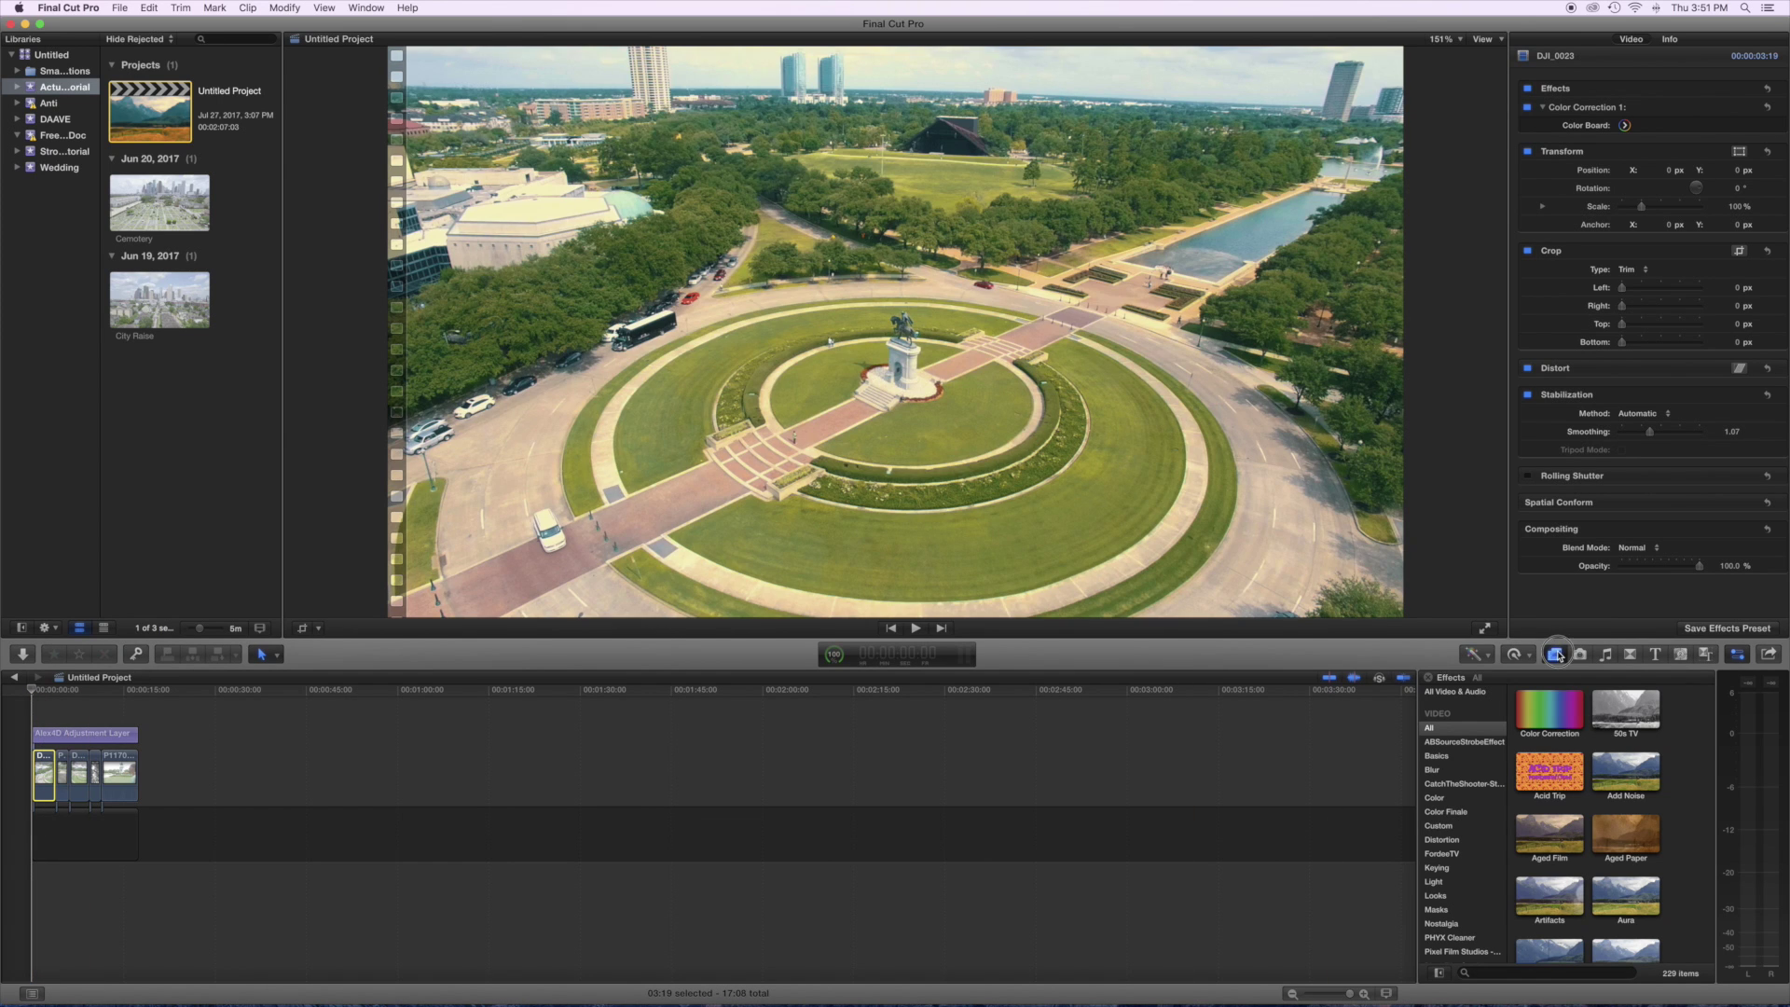
left_click(1554, 653)
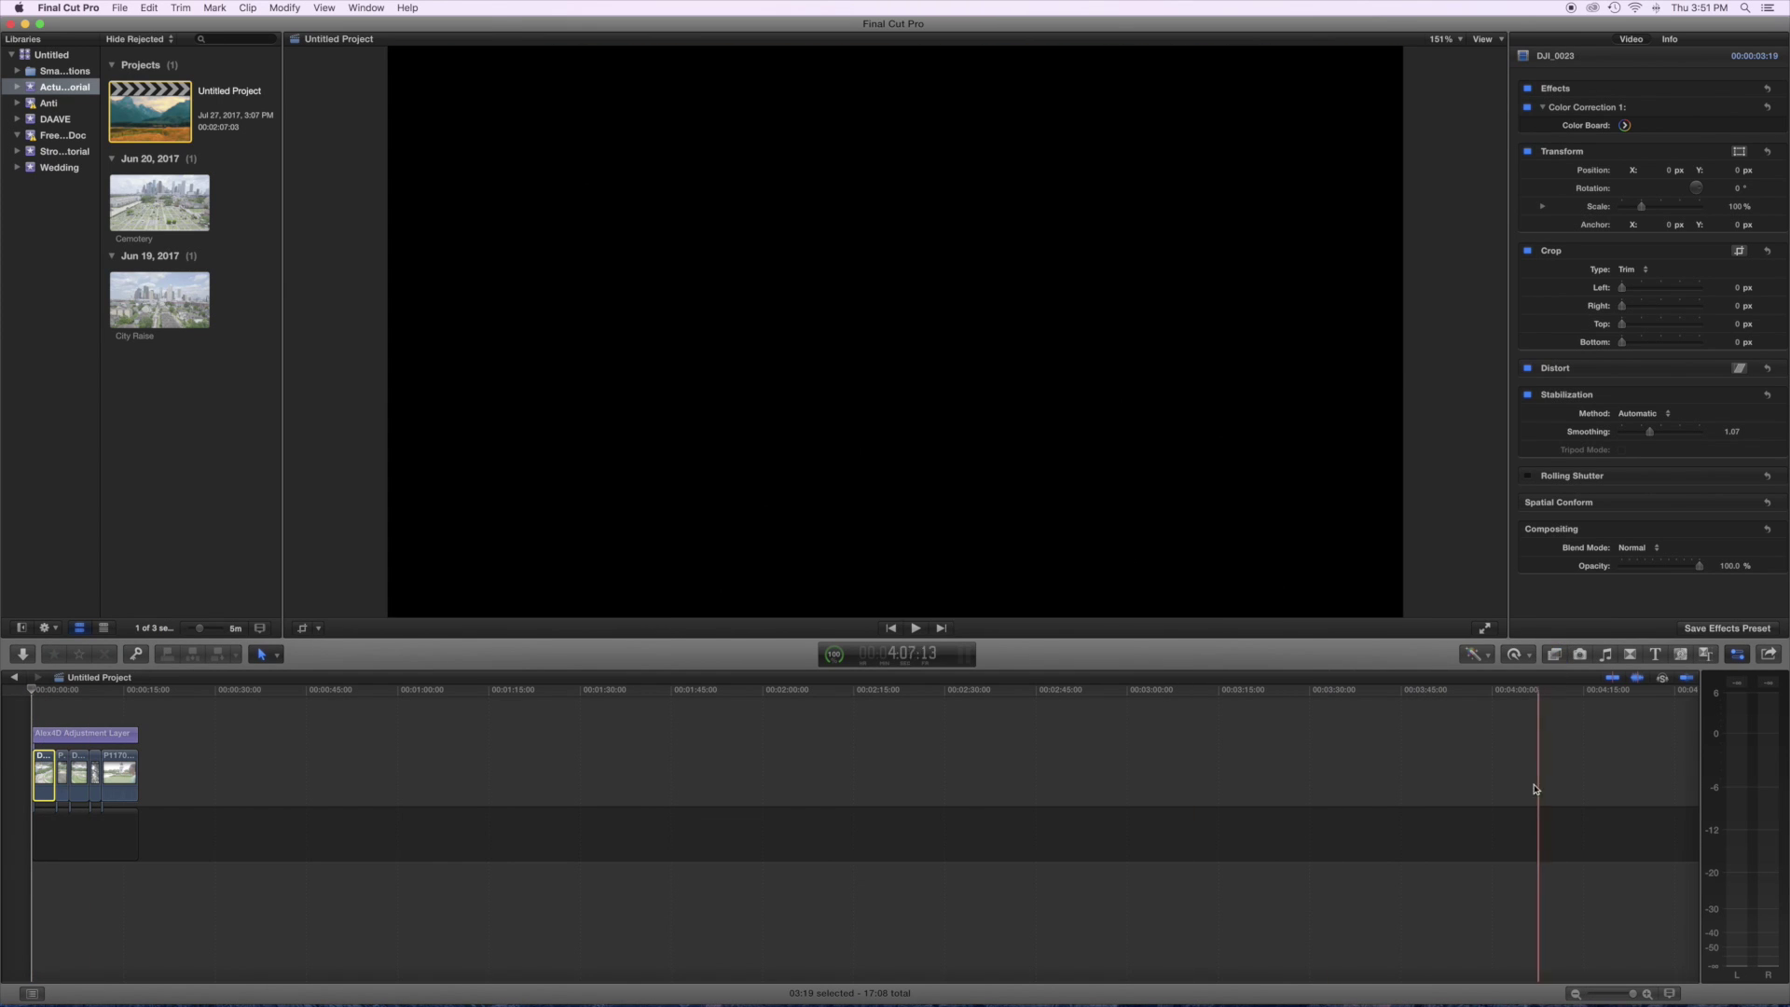
left_click(1554, 653)
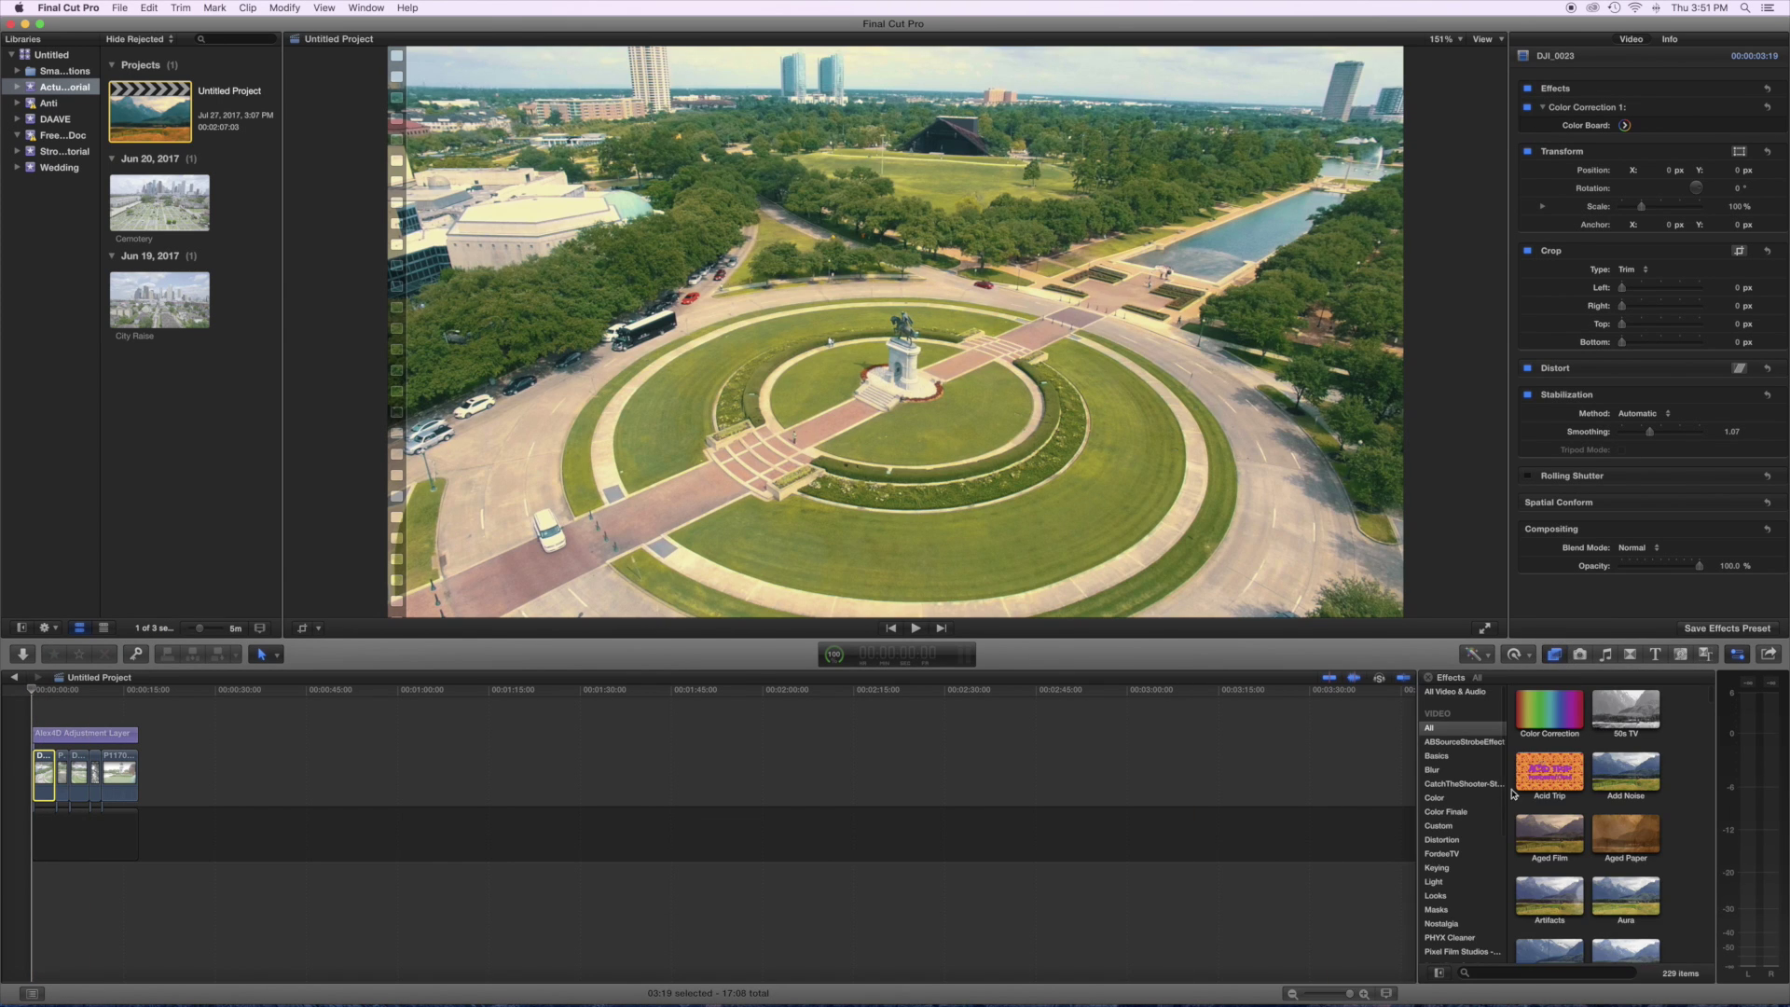
left_click(1463, 784)
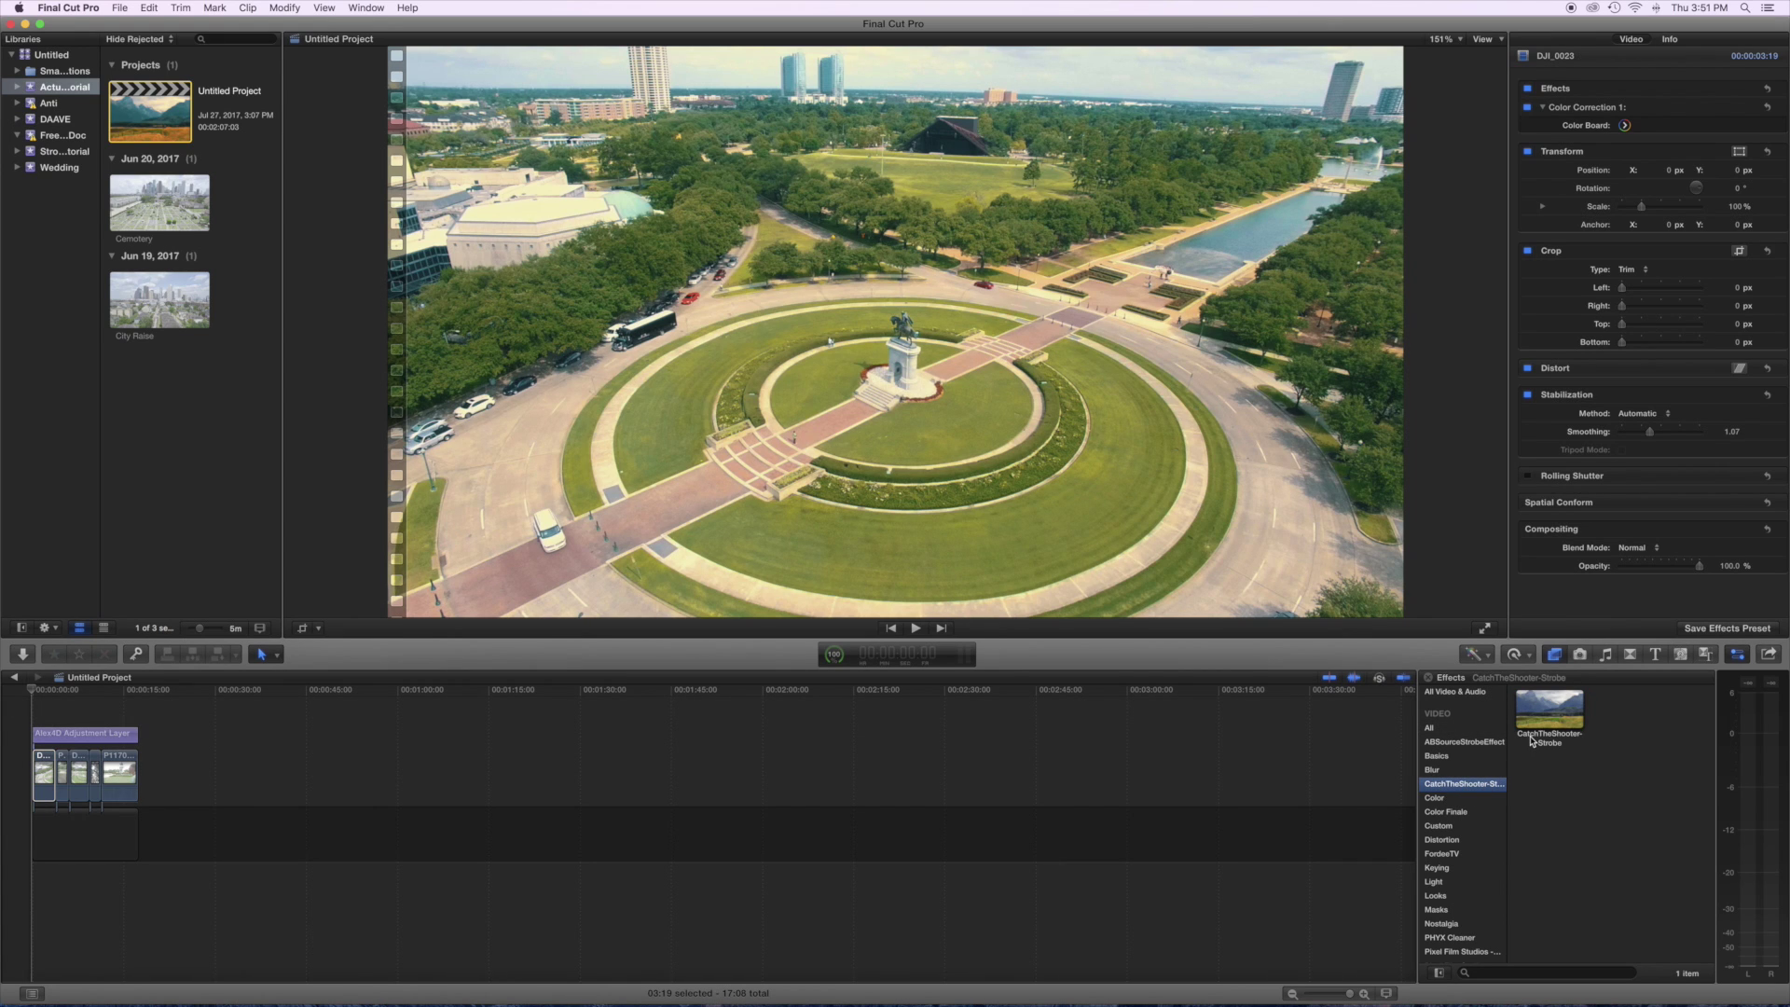
Step: Put CatchTheShooter-Strobe on DJI_0023 at 23.98 or 24fps with Strobe Frequency about 71.77
left_click_drag(1549, 711, 46, 797)
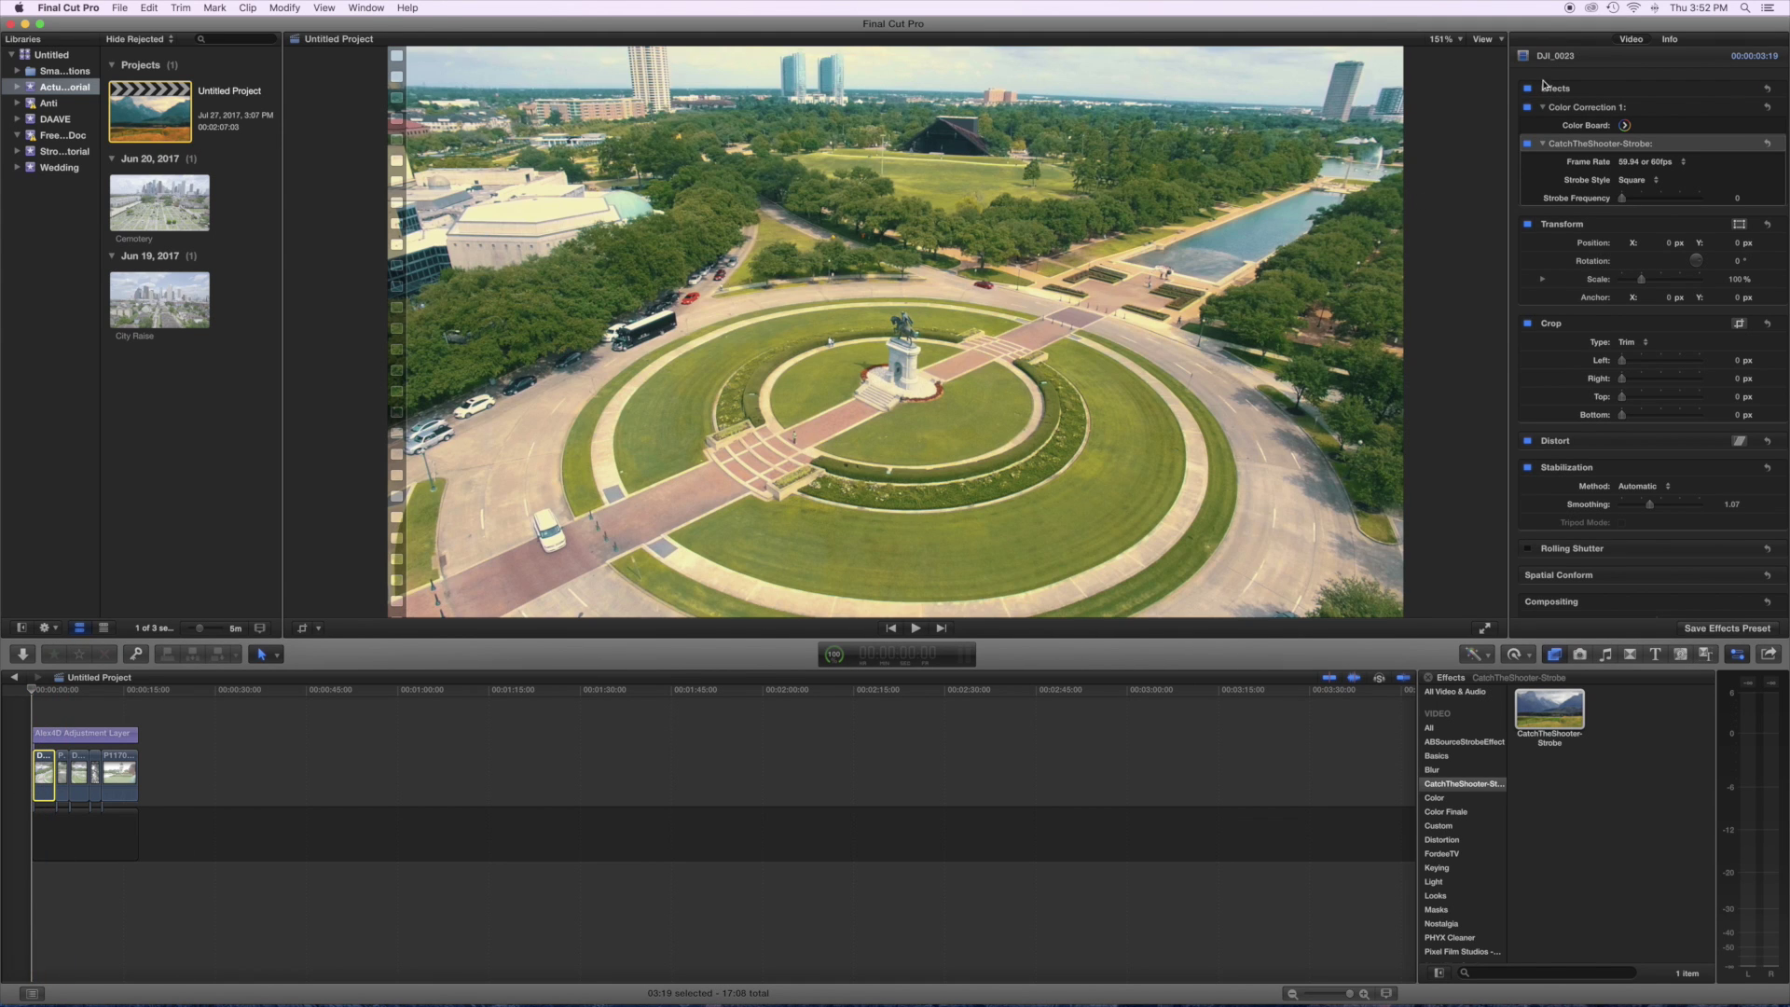
left_click(1647, 168)
left_click(1652, 209)
left_click(1652, 164)
left_click(1658, 172)
left_click(1646, 164)
left_click(1645, 166)
left_click_drag(1619, 198, 1678, 199)
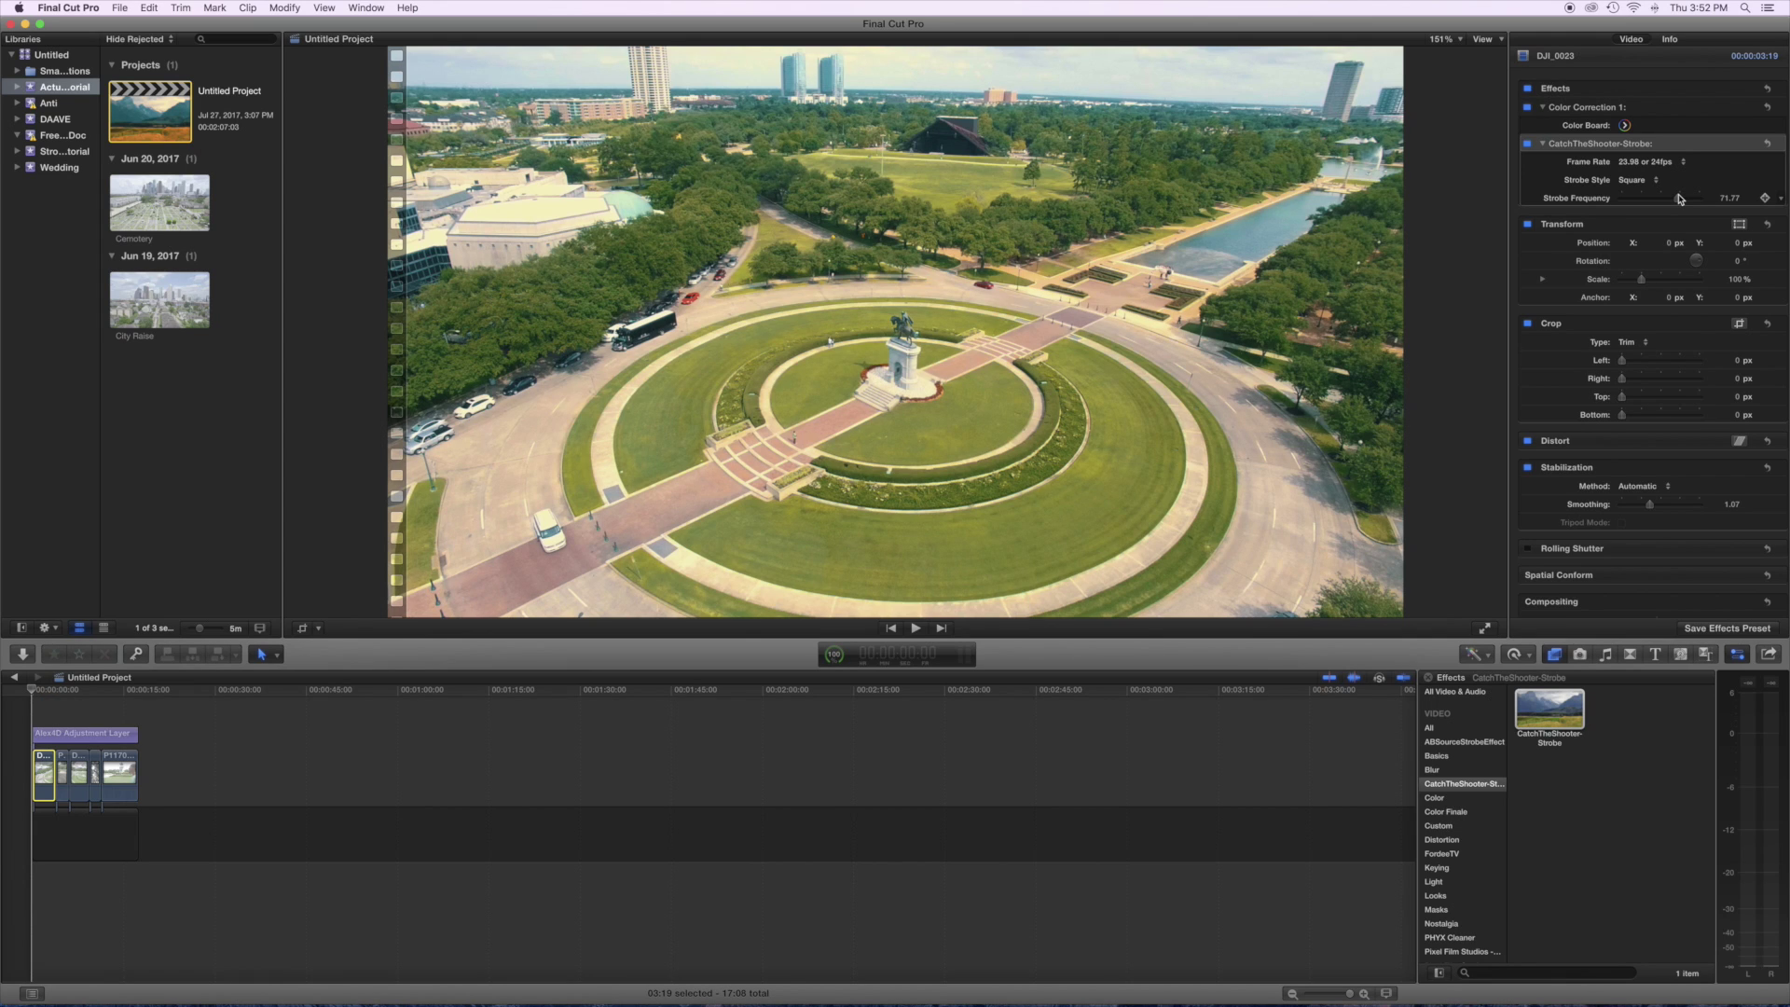
Step: Play back the strobed clip, then return the playhead to the start
left_click(29, 694)
key("space")
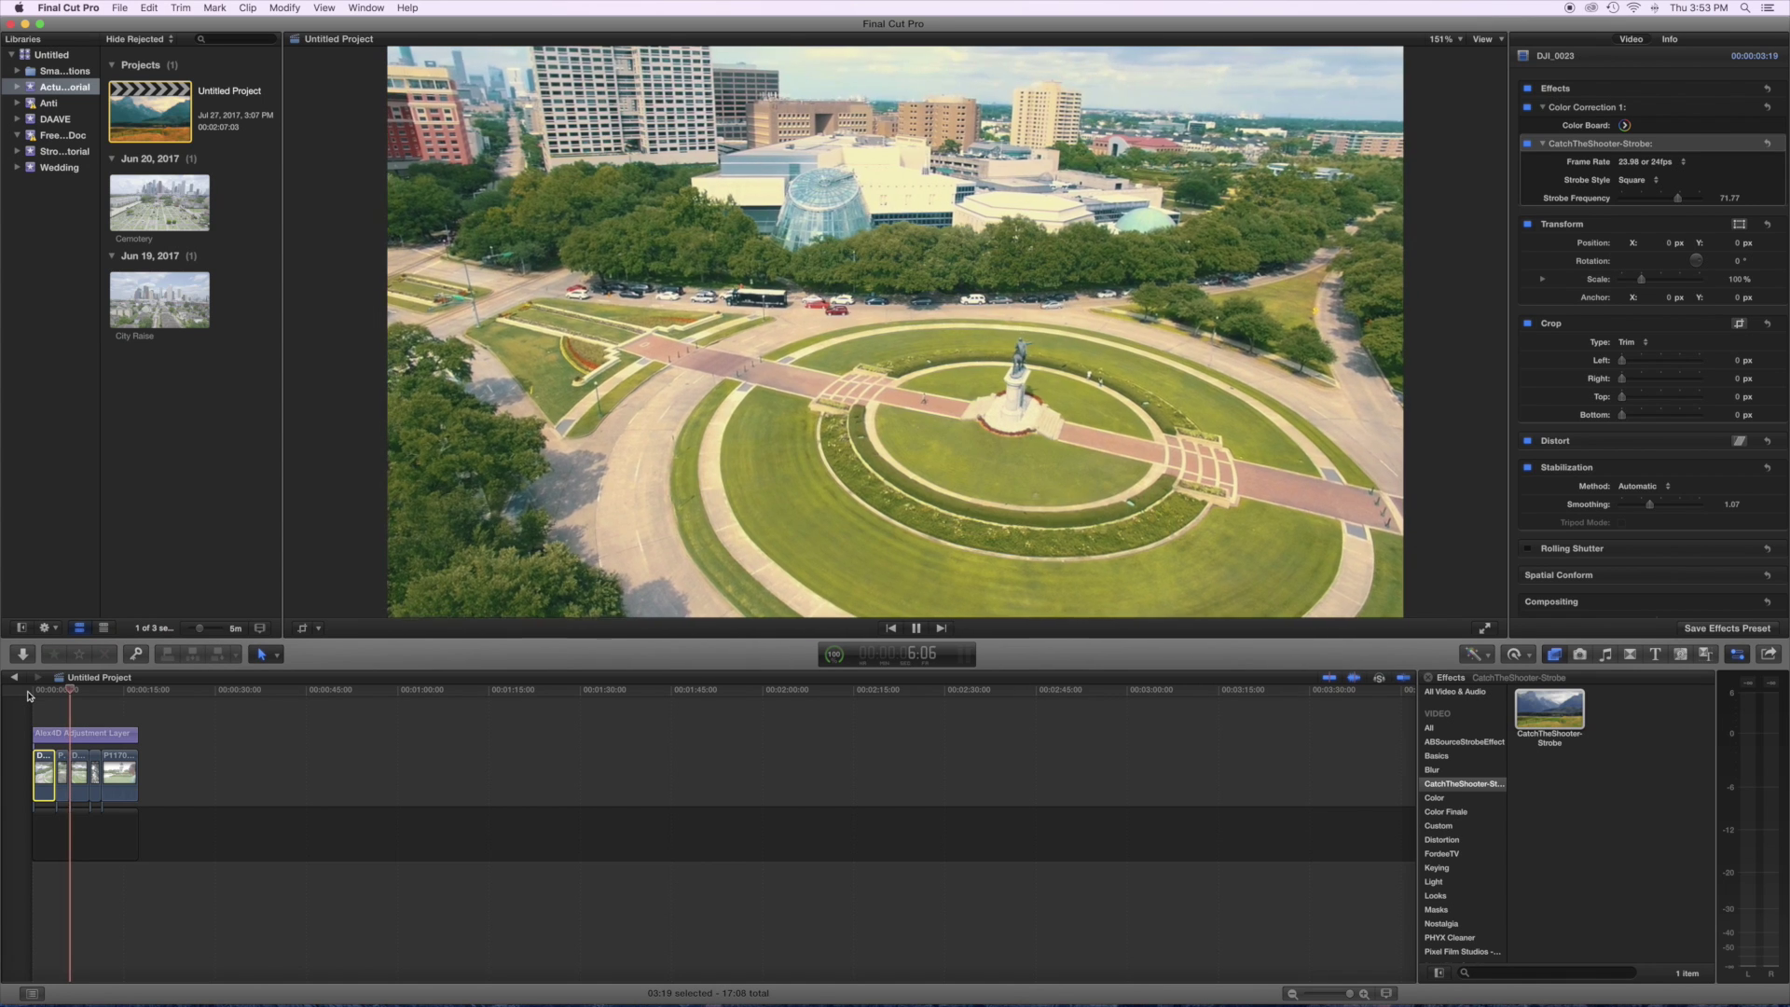
key("space")
key("Home")
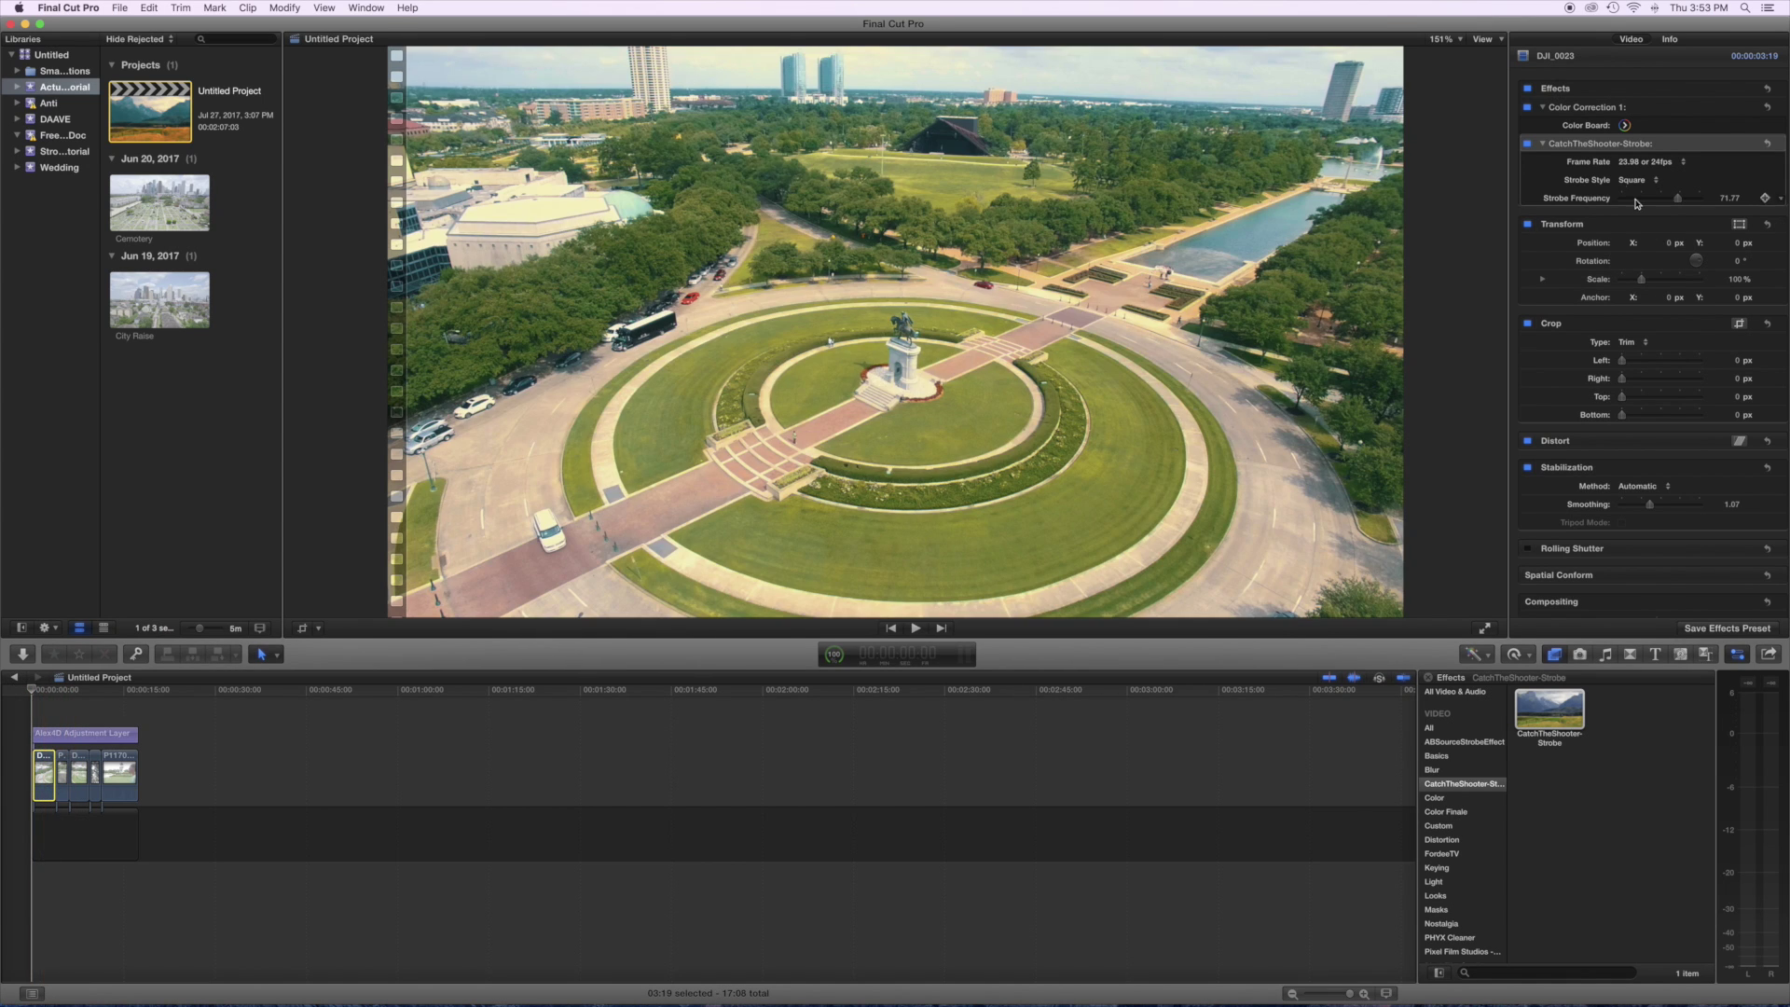
Step: Delete the strobe effect from DJI_0023 and lift the clip above the storyline as a connected clip
left_click(1626, 146)
key("Delete")
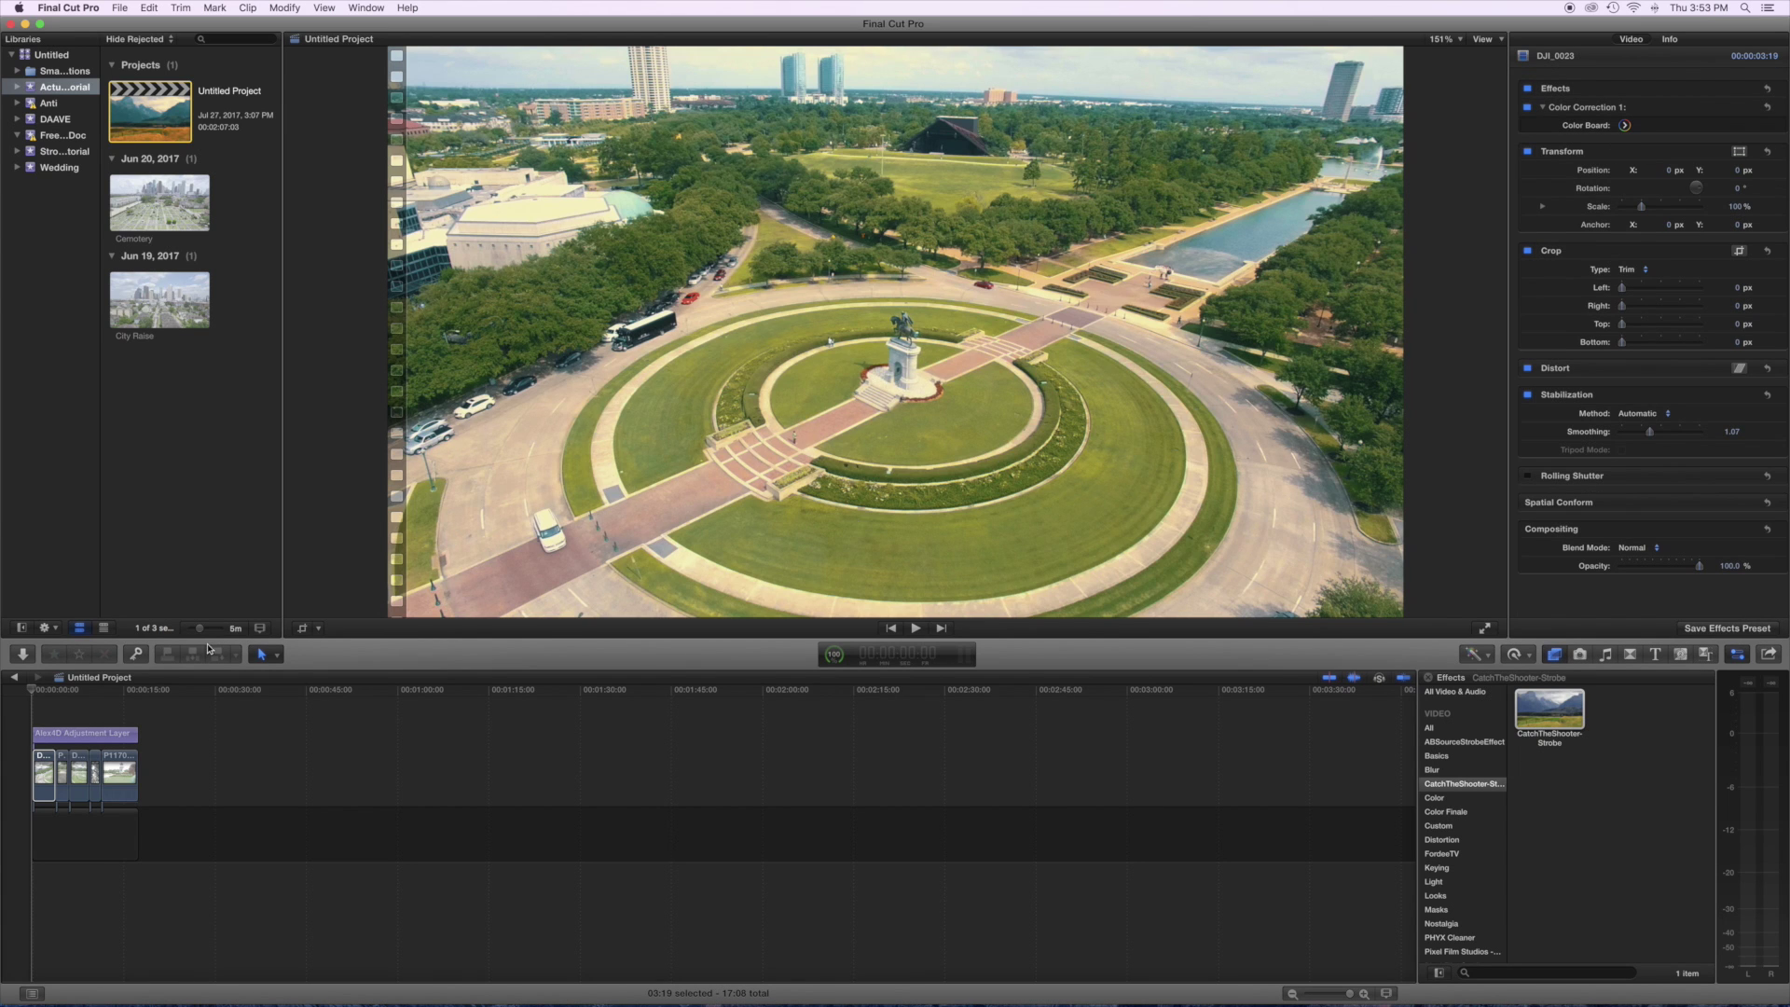
left_click(45, 780)
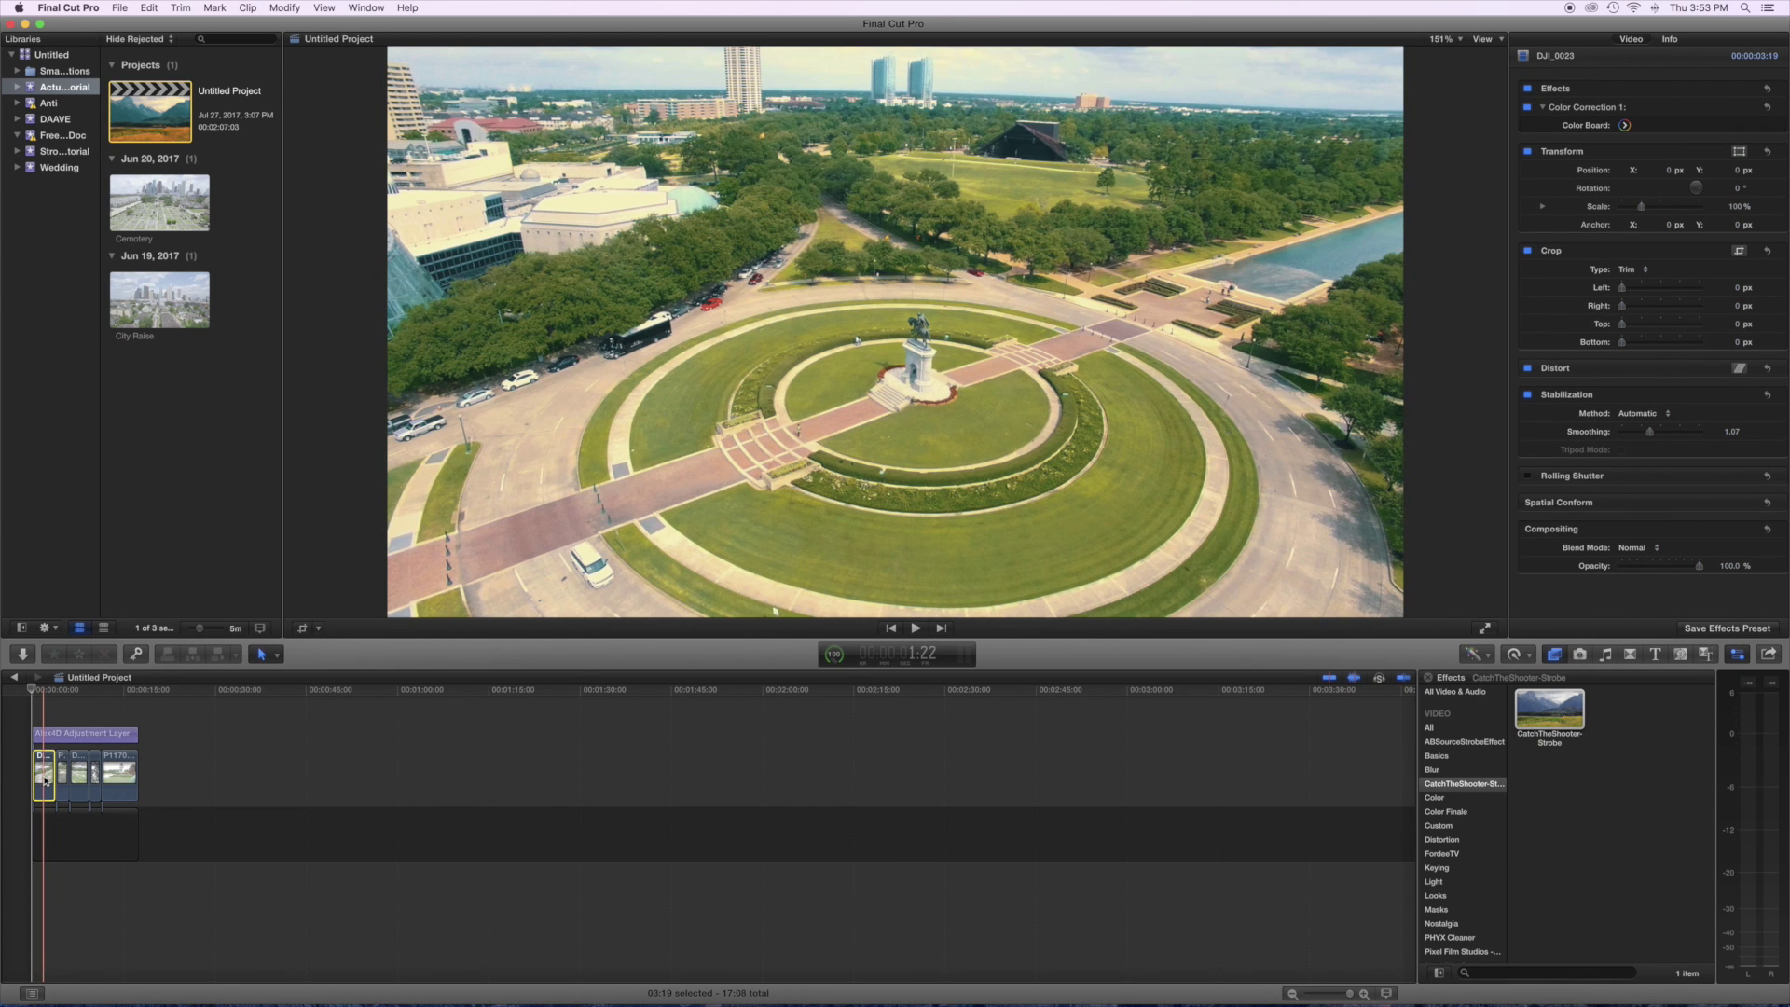
left_click_drag(45, 779, 43, 720)
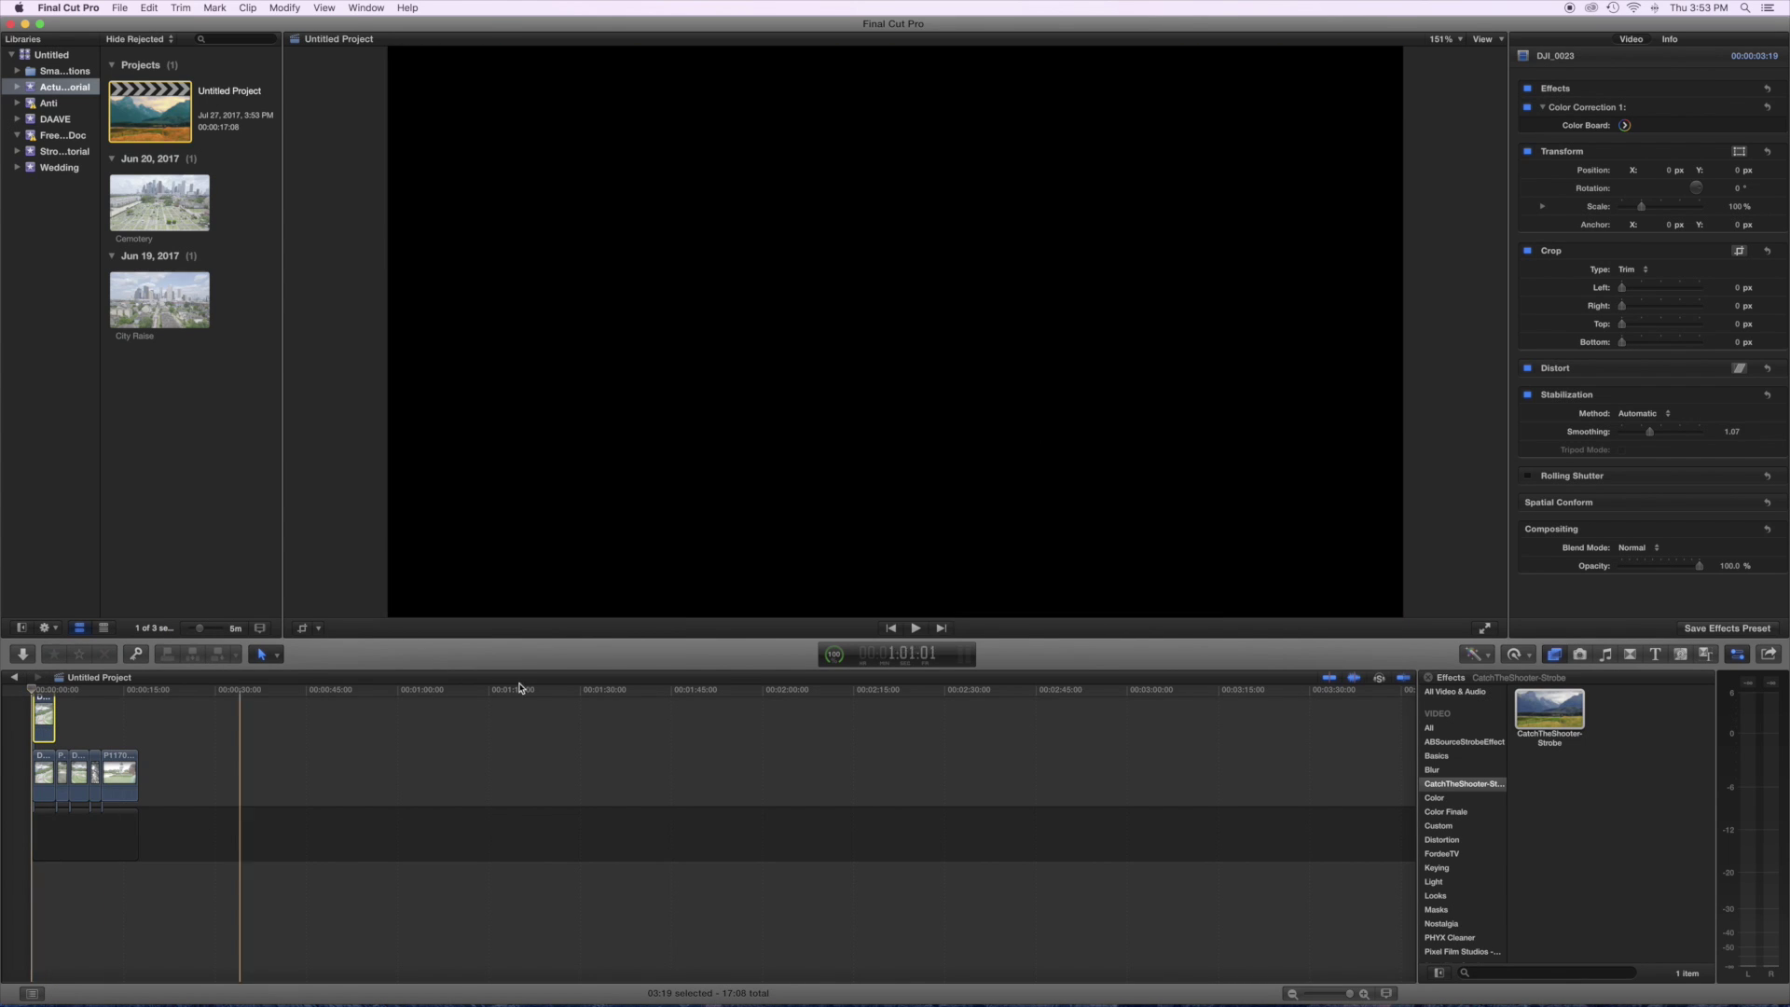
Step: Reapply CatchTheShooter-Strobe to the connected clip, then add the Flipped effect found by searching 'flip'
left_click_drag(1590, 727, 50, 719)
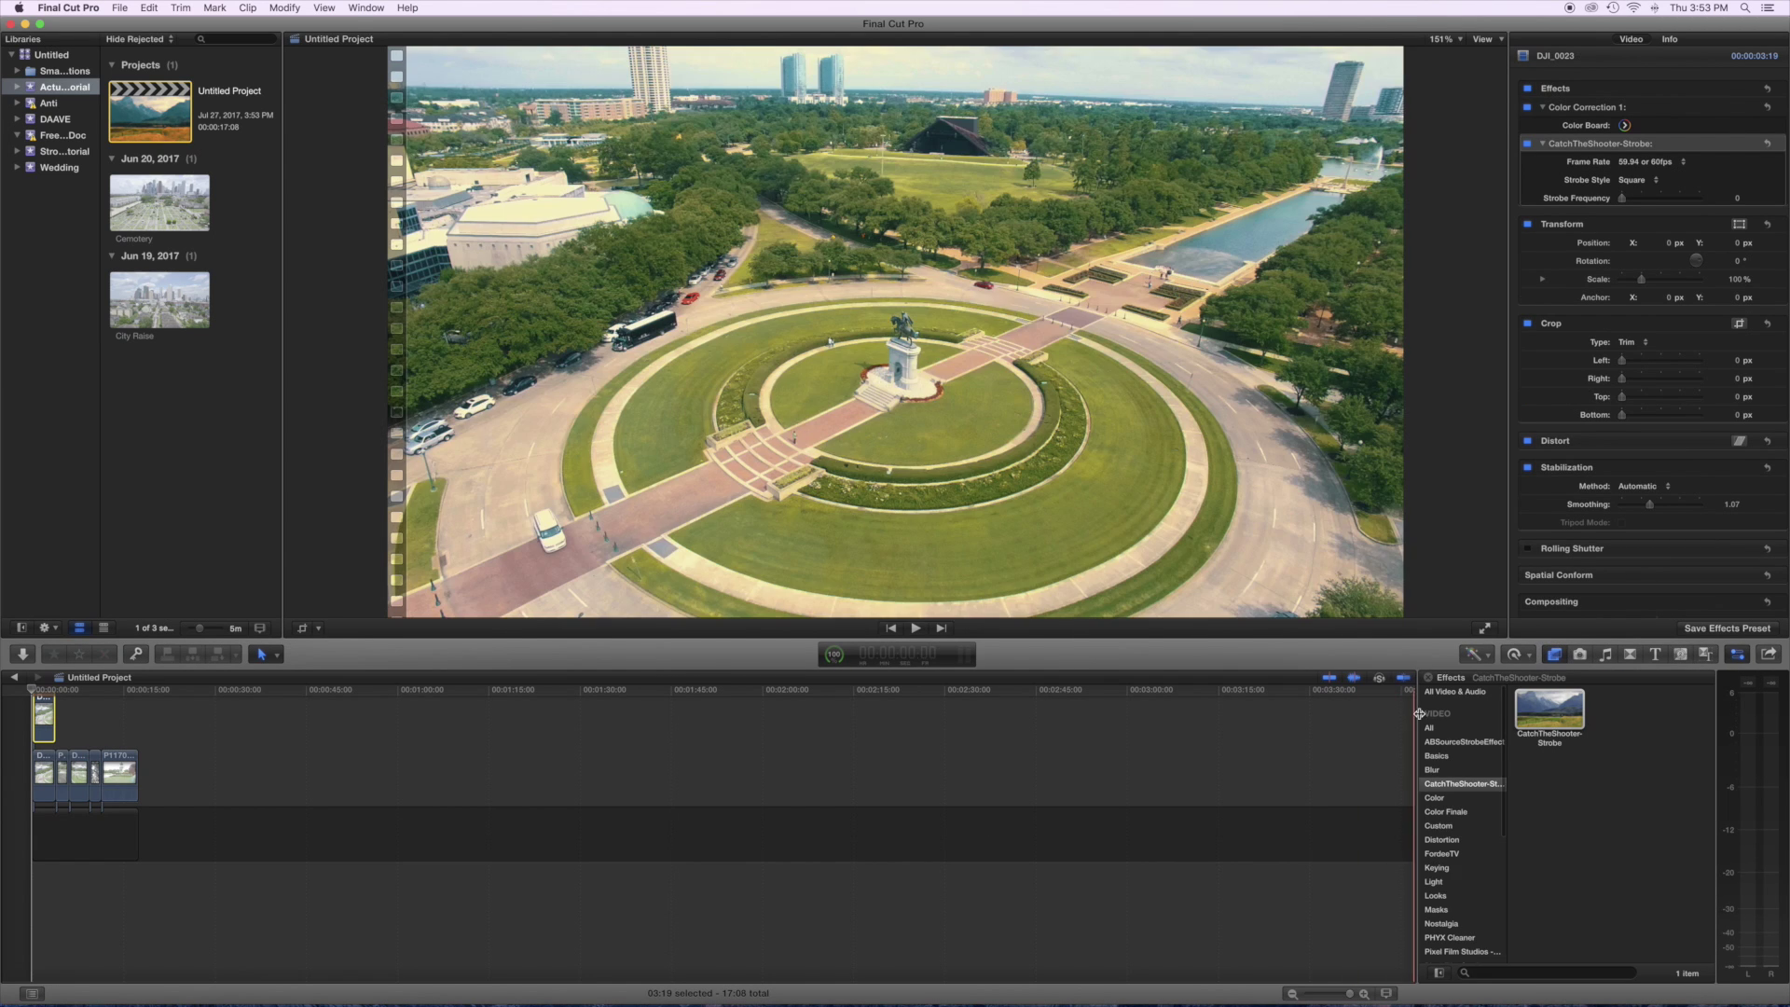
left_click(1430, 729)
left_click(1489, 971)
type("flip")
left_click_drag(1549, 708, 46, 731)
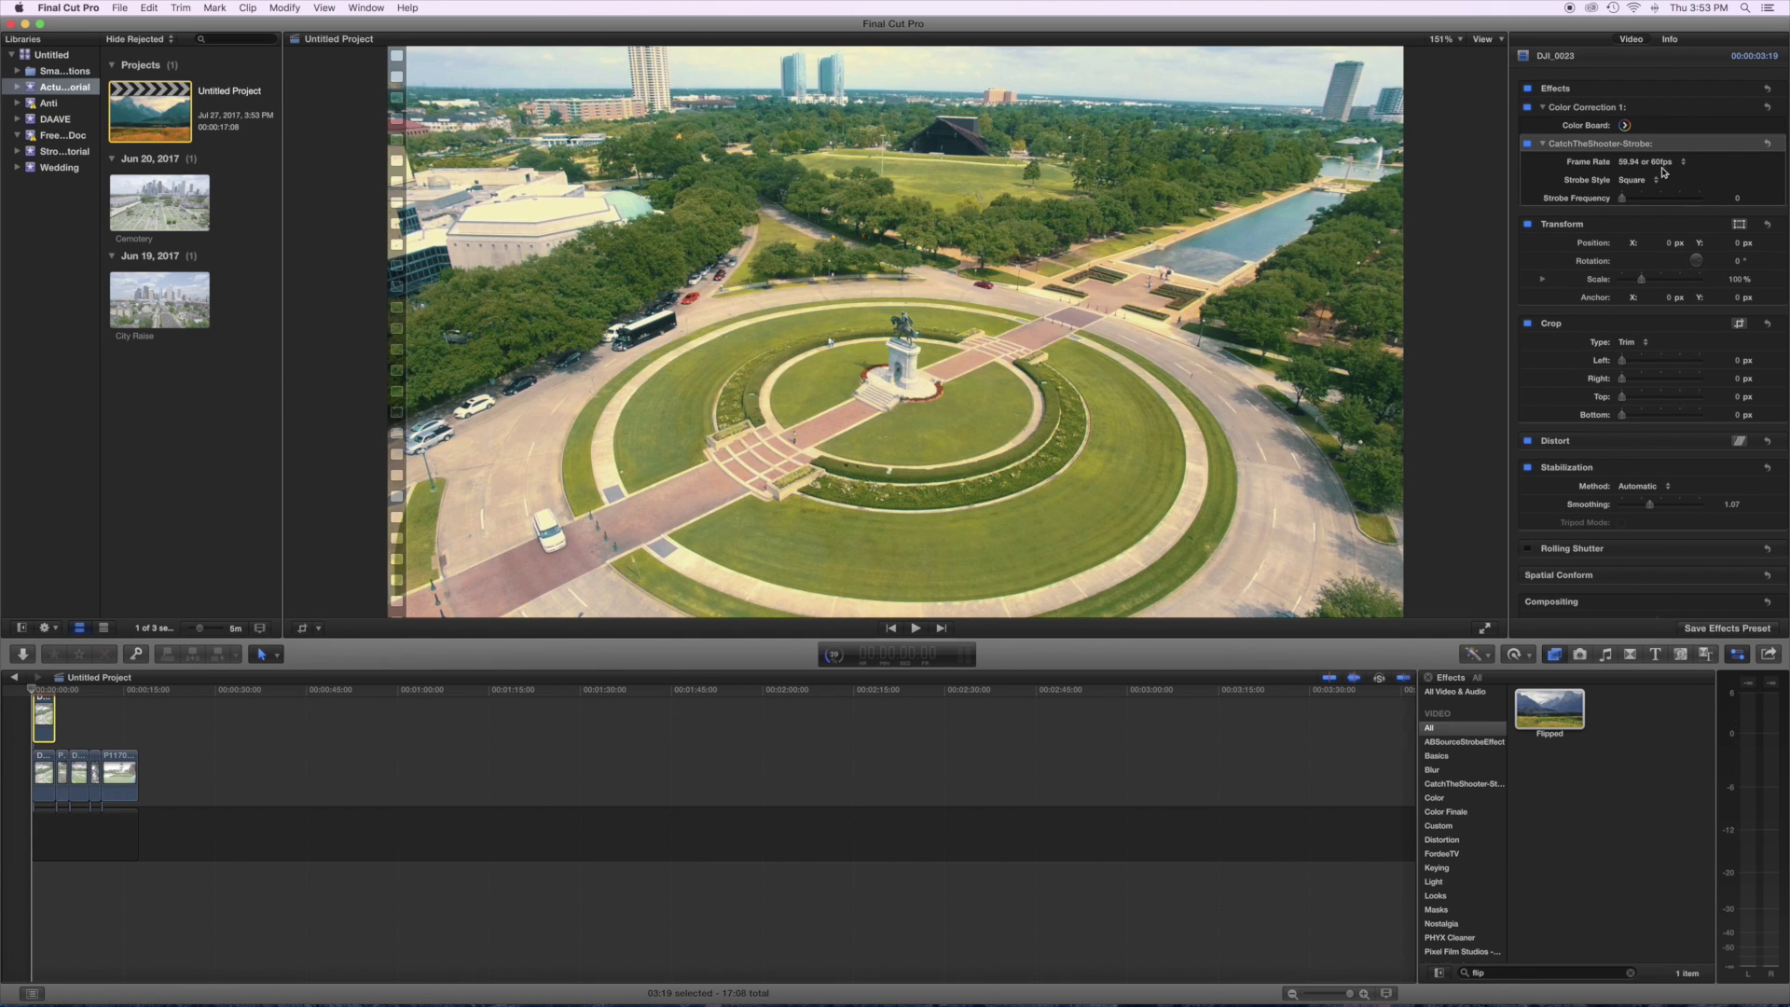
Step: Raise the connected clip's Strobe Frequency to 65.84
left_click(1646, 199)
left_click_drag(1646, 203, 1672, 201)
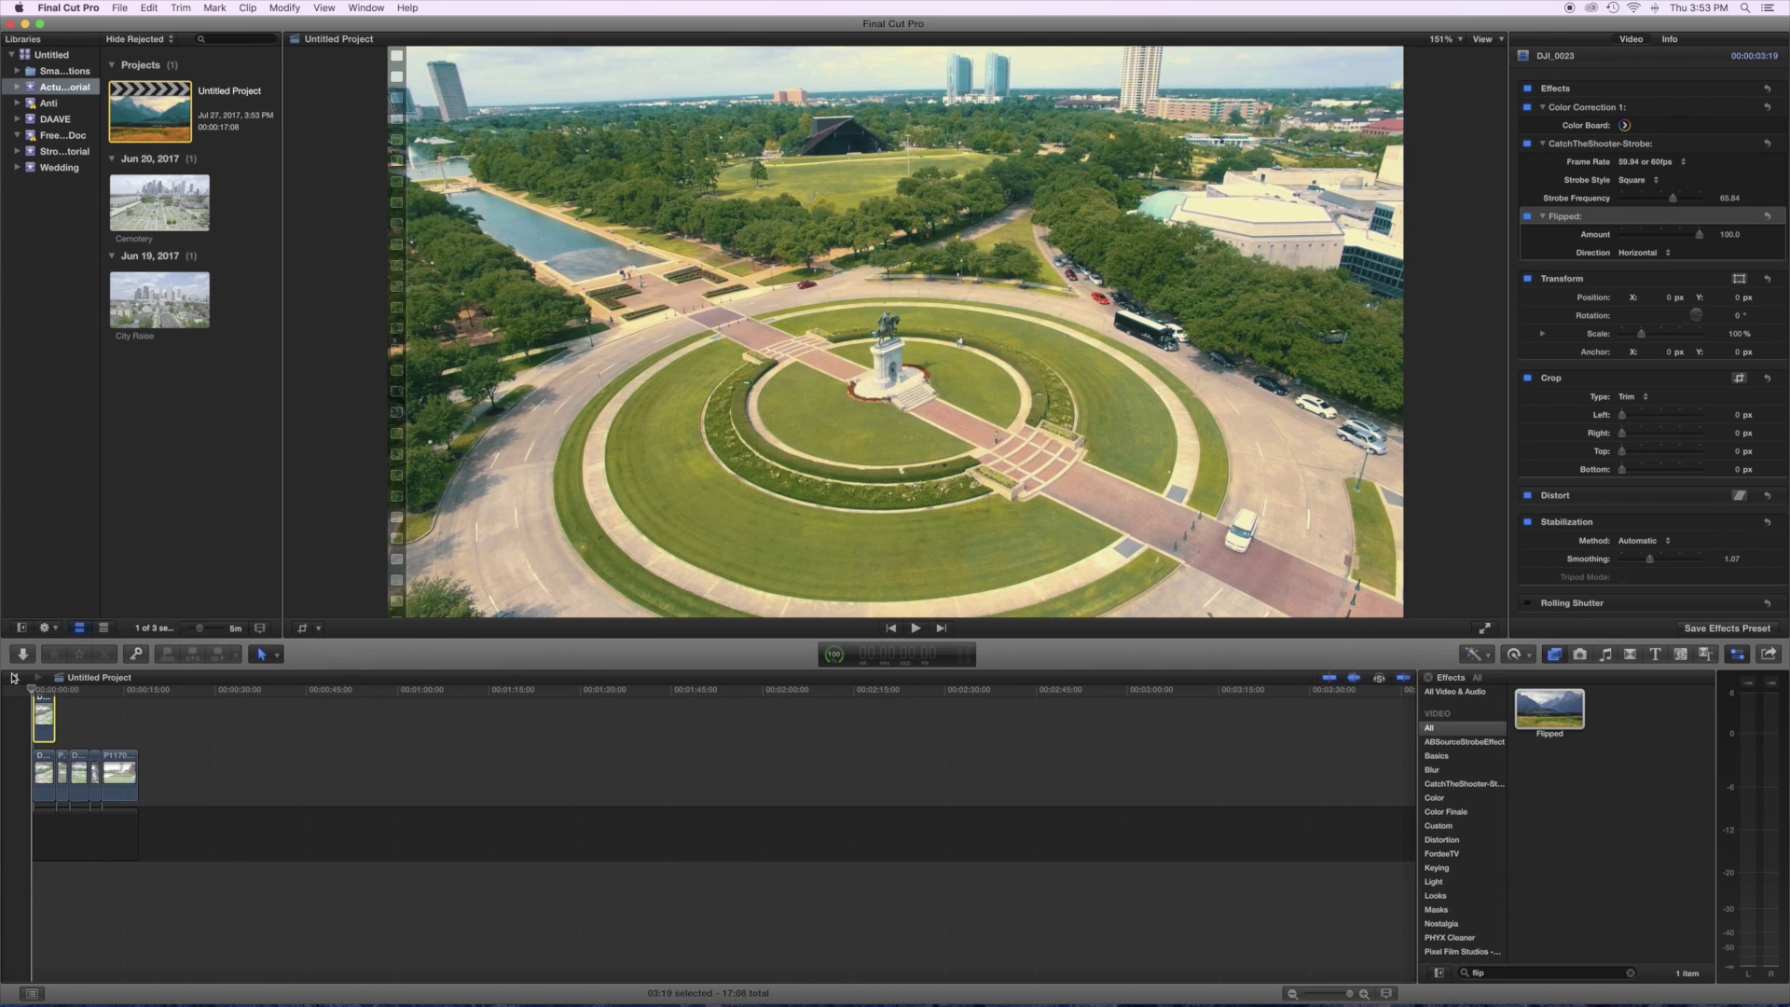
Step: Play the timeline twice from the start to preview the flipped, strobed clip
key("space")
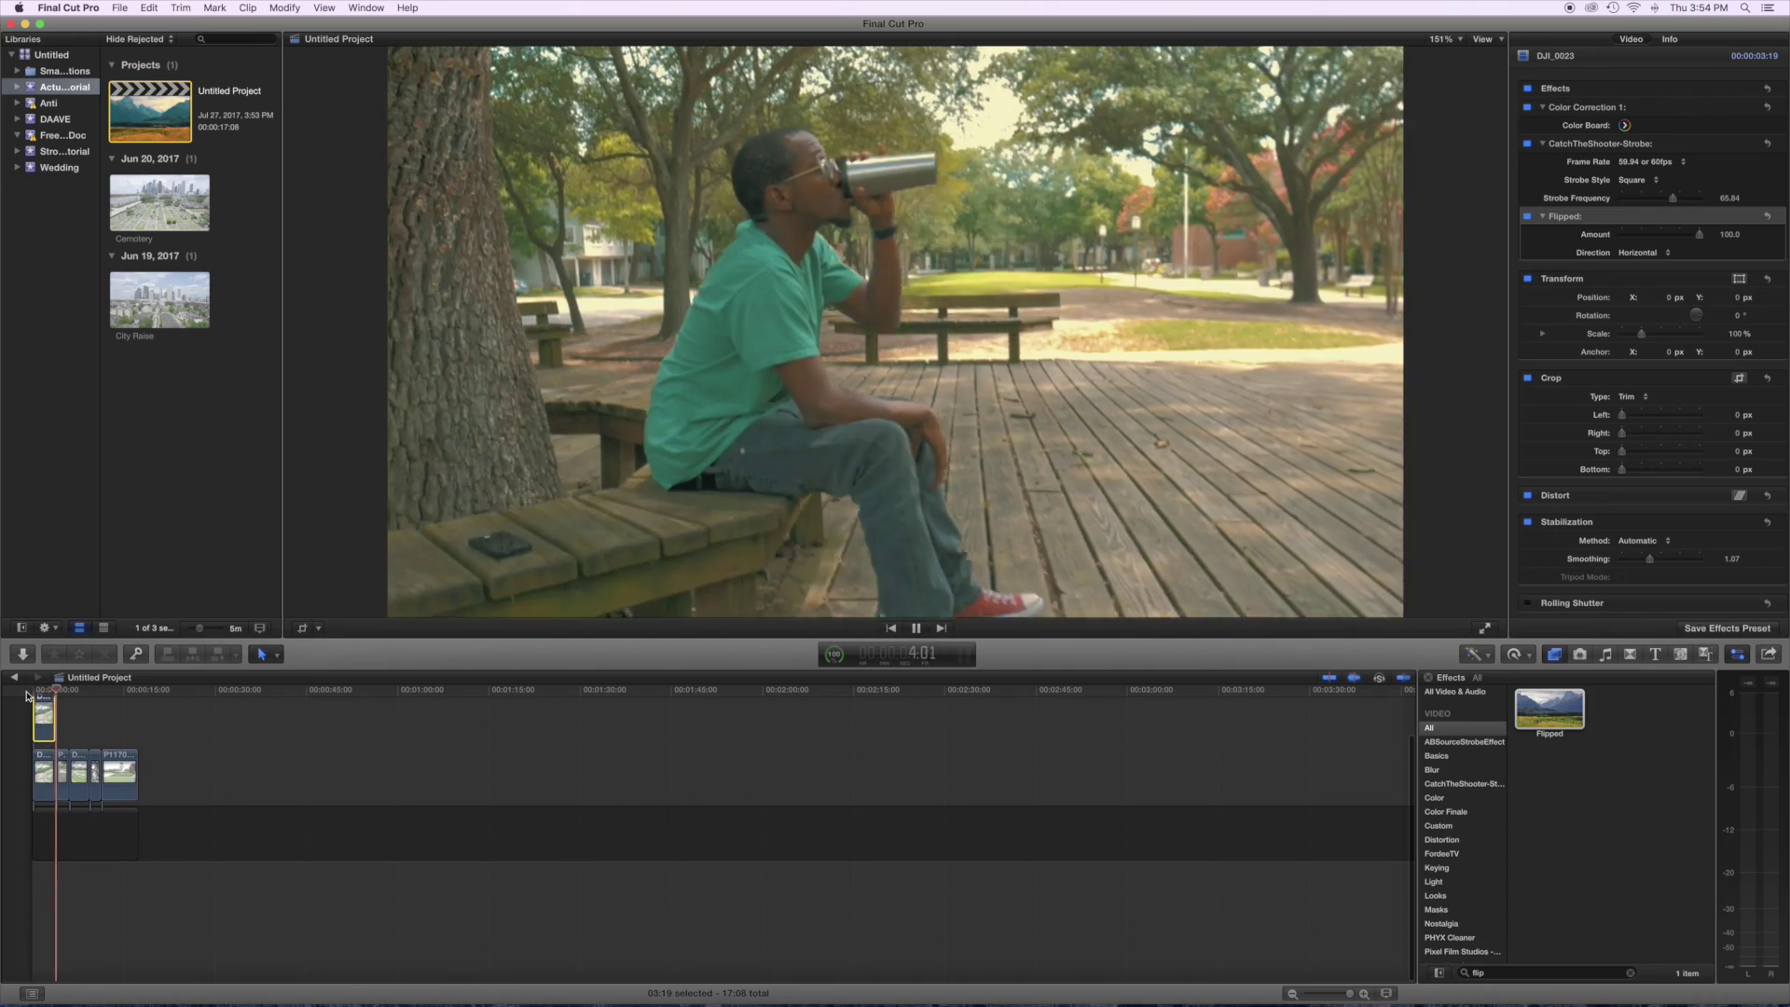
key("space")
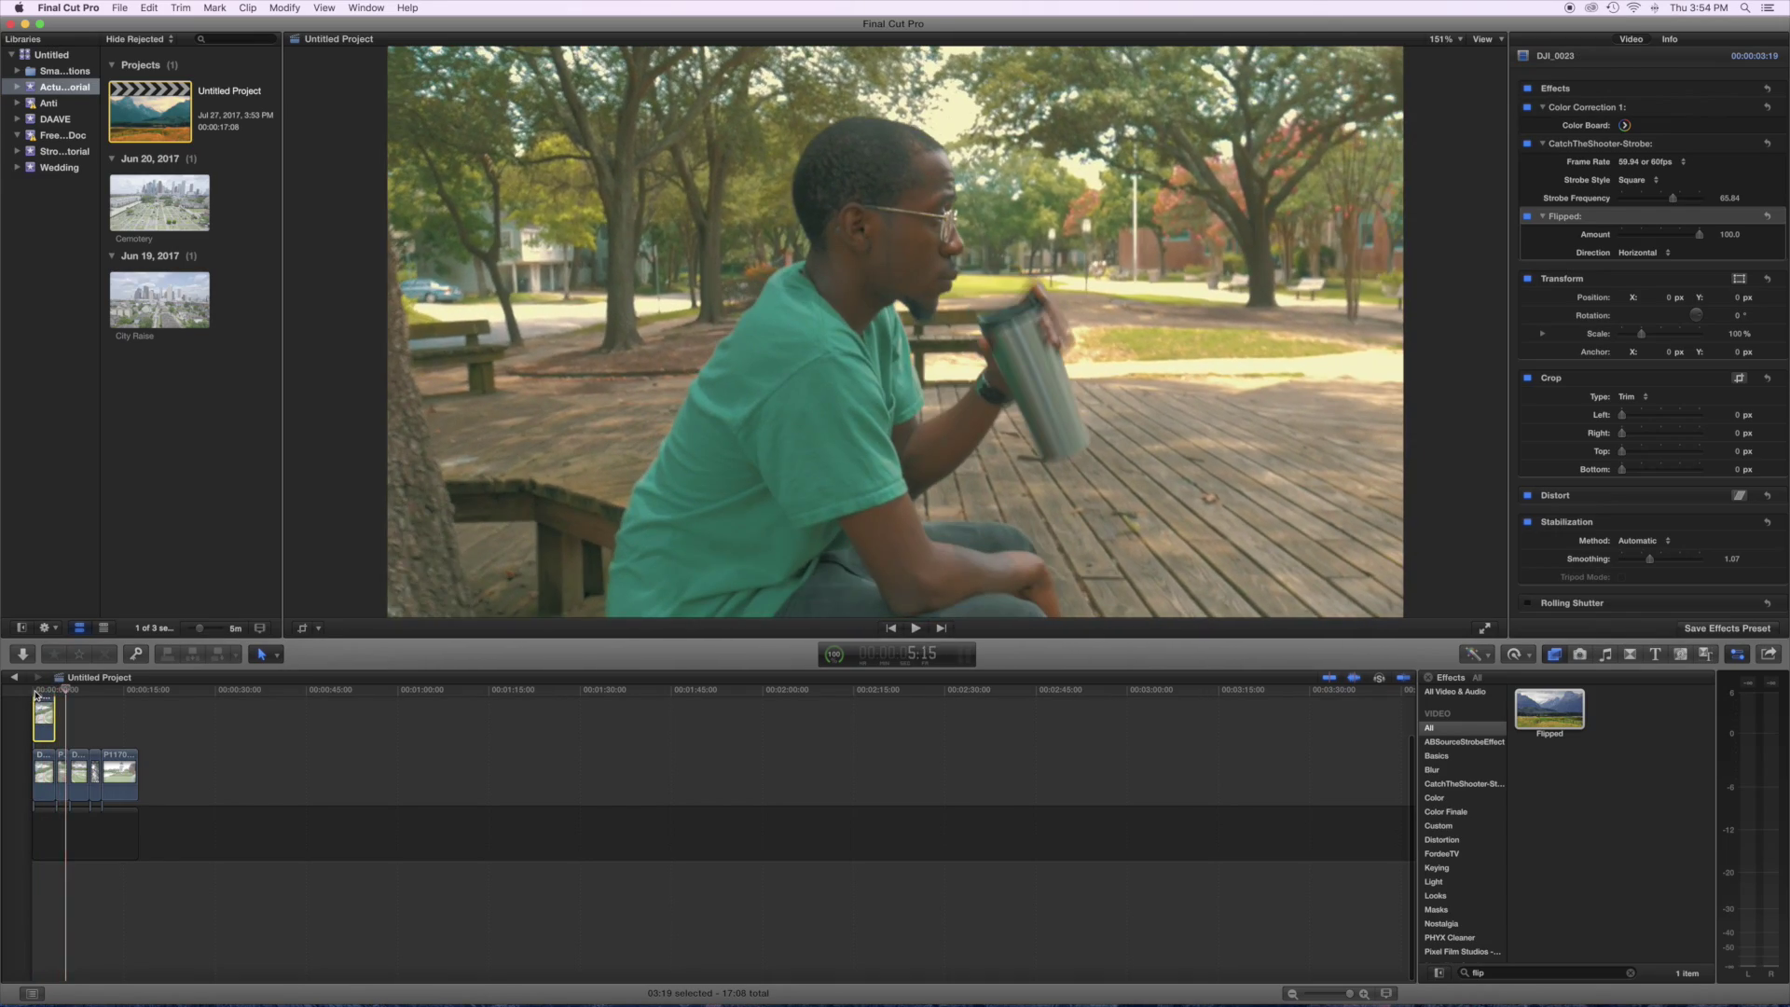
left_click(37, 689)
key("space")
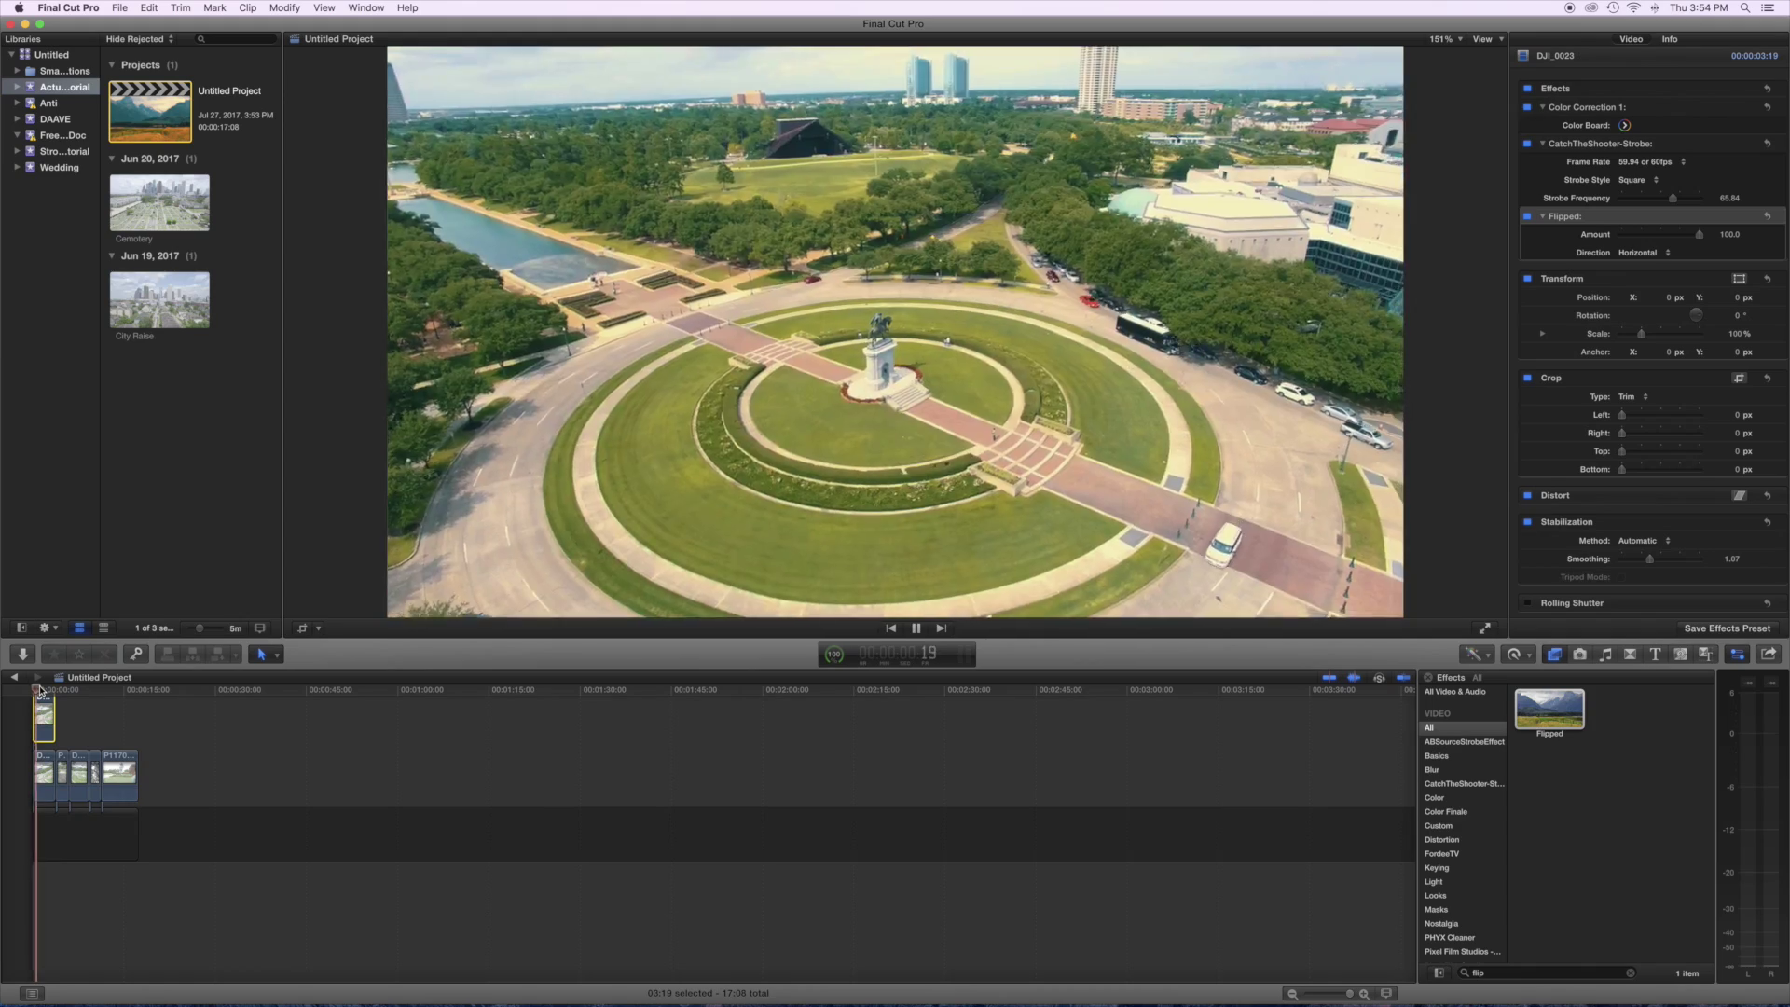
key("space")
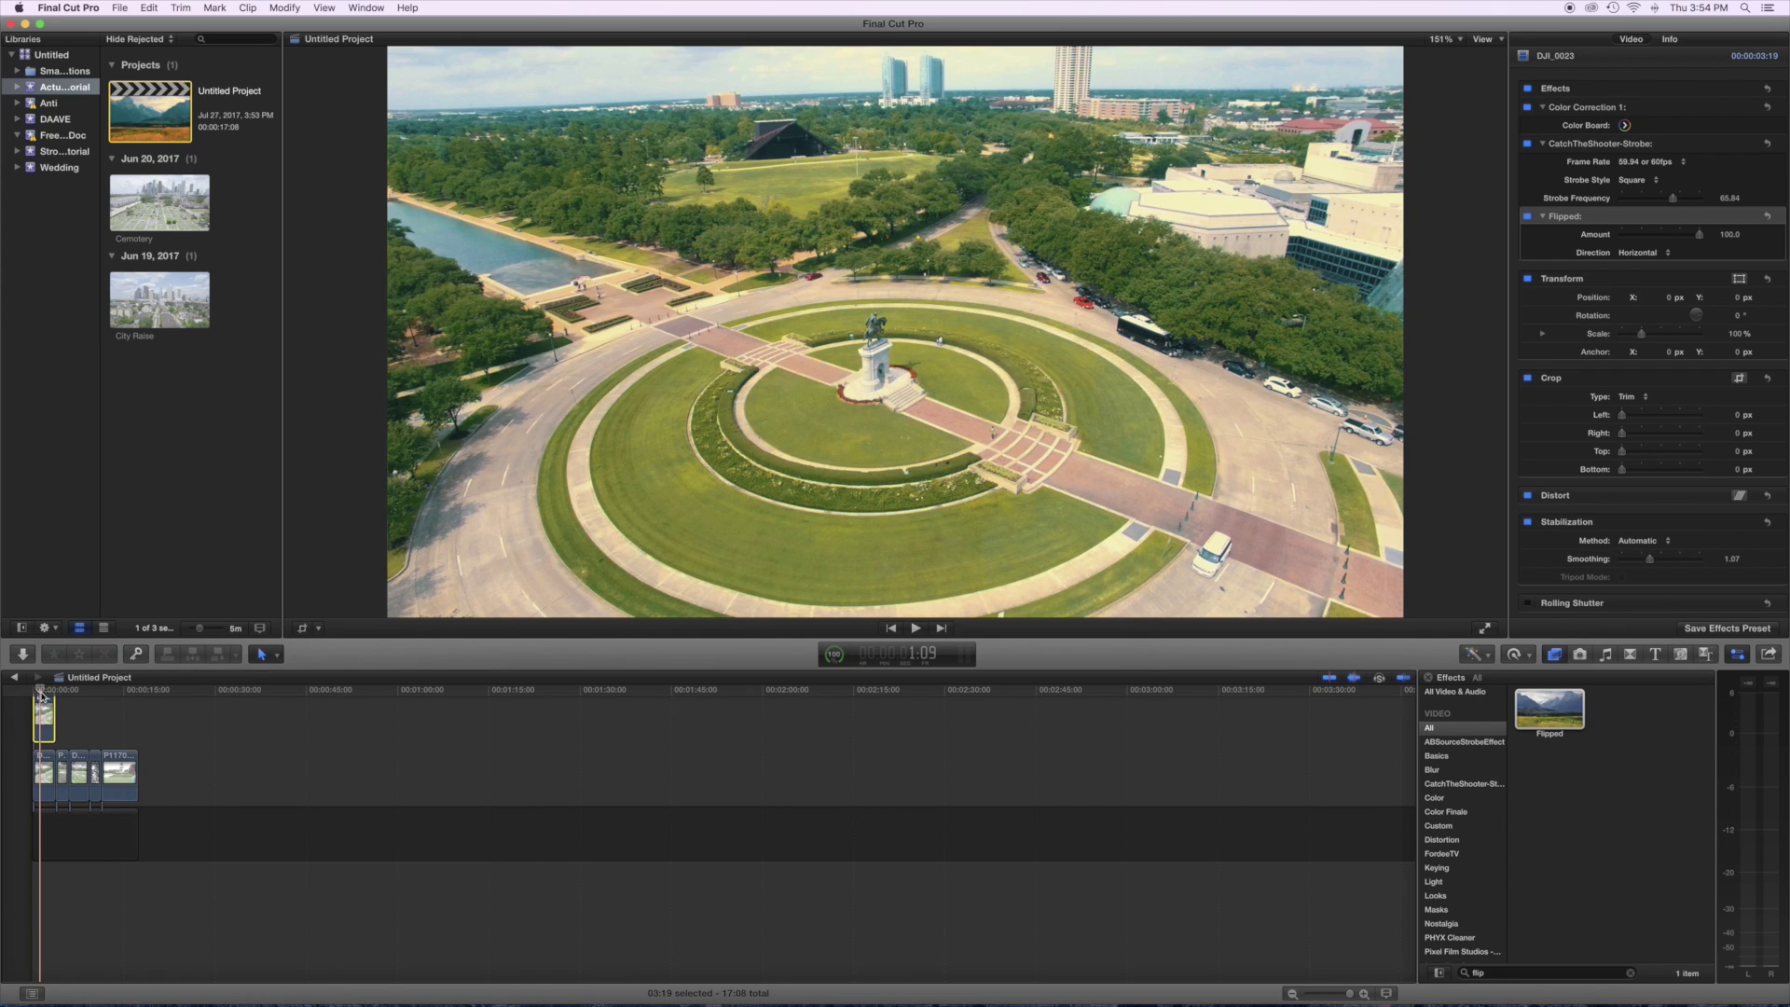
Step: Slide the connected clip +03:19 later and preview from its new start
mouse_move(43, 717)
left_mouse_down()
mouse_move(63, 720)
mouse_move(61, 693)
mouse_move(65, 728)
left_mouse_up()
left_click(55, 691)
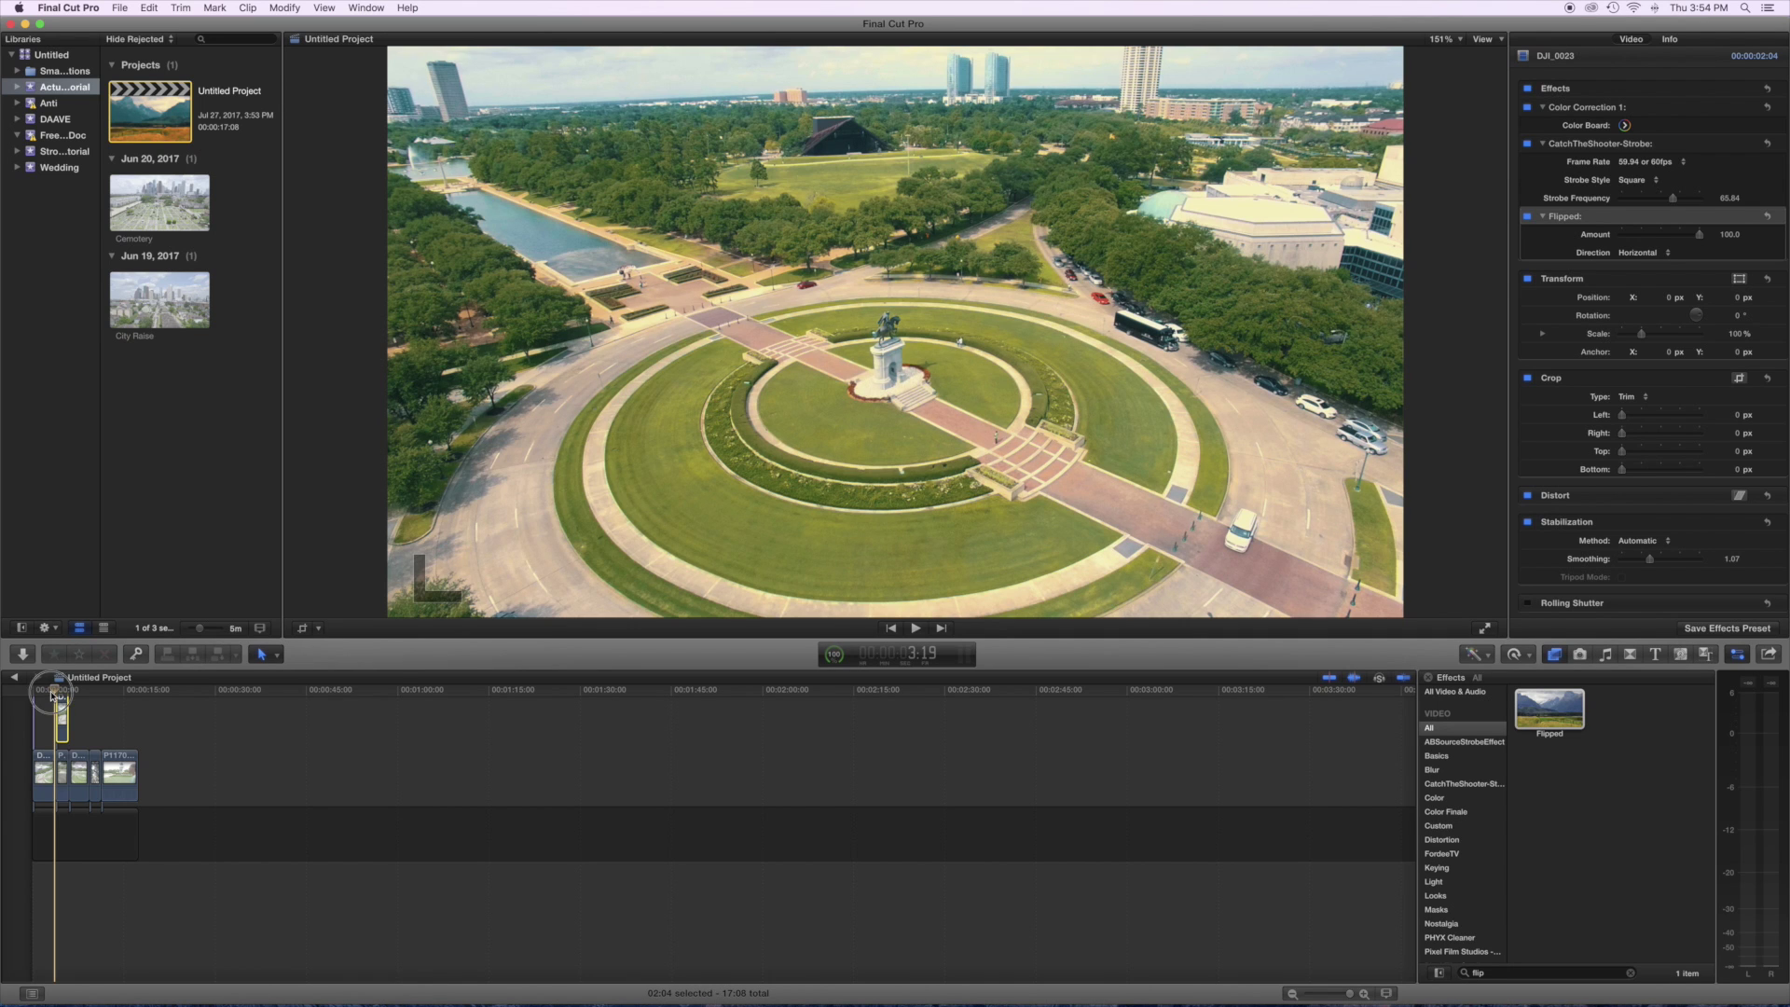
key("space")
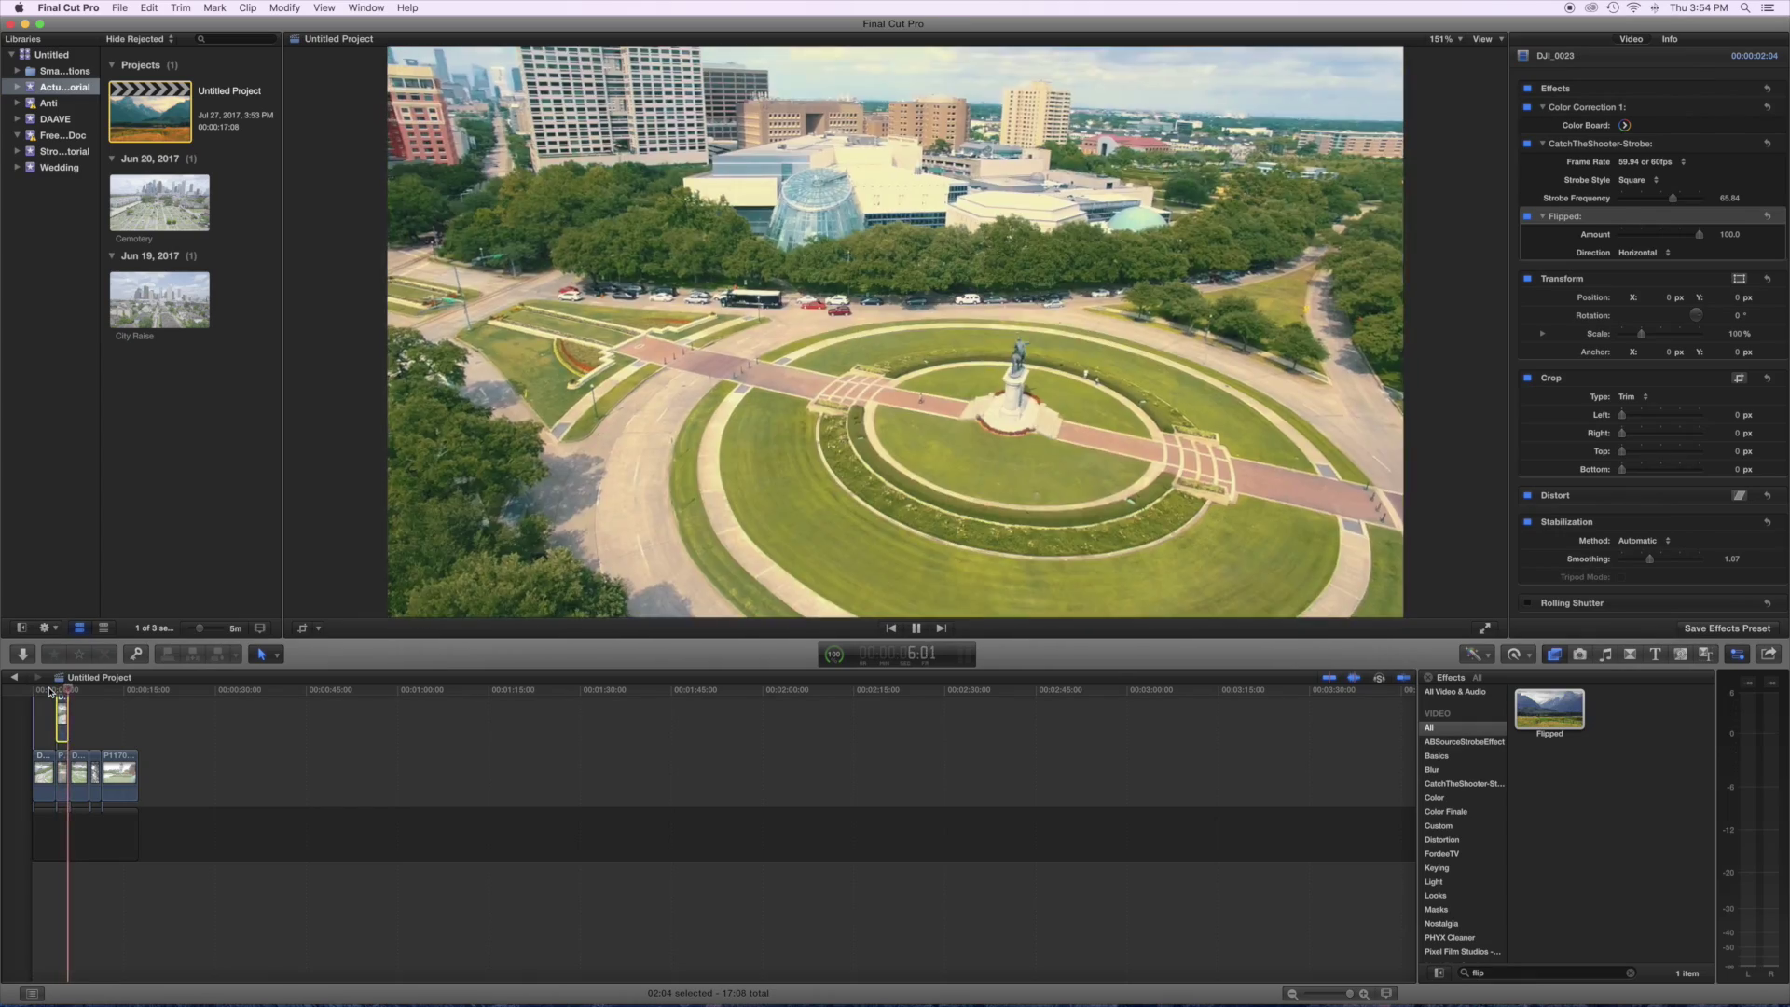
key("space")
left_click(25, 694)
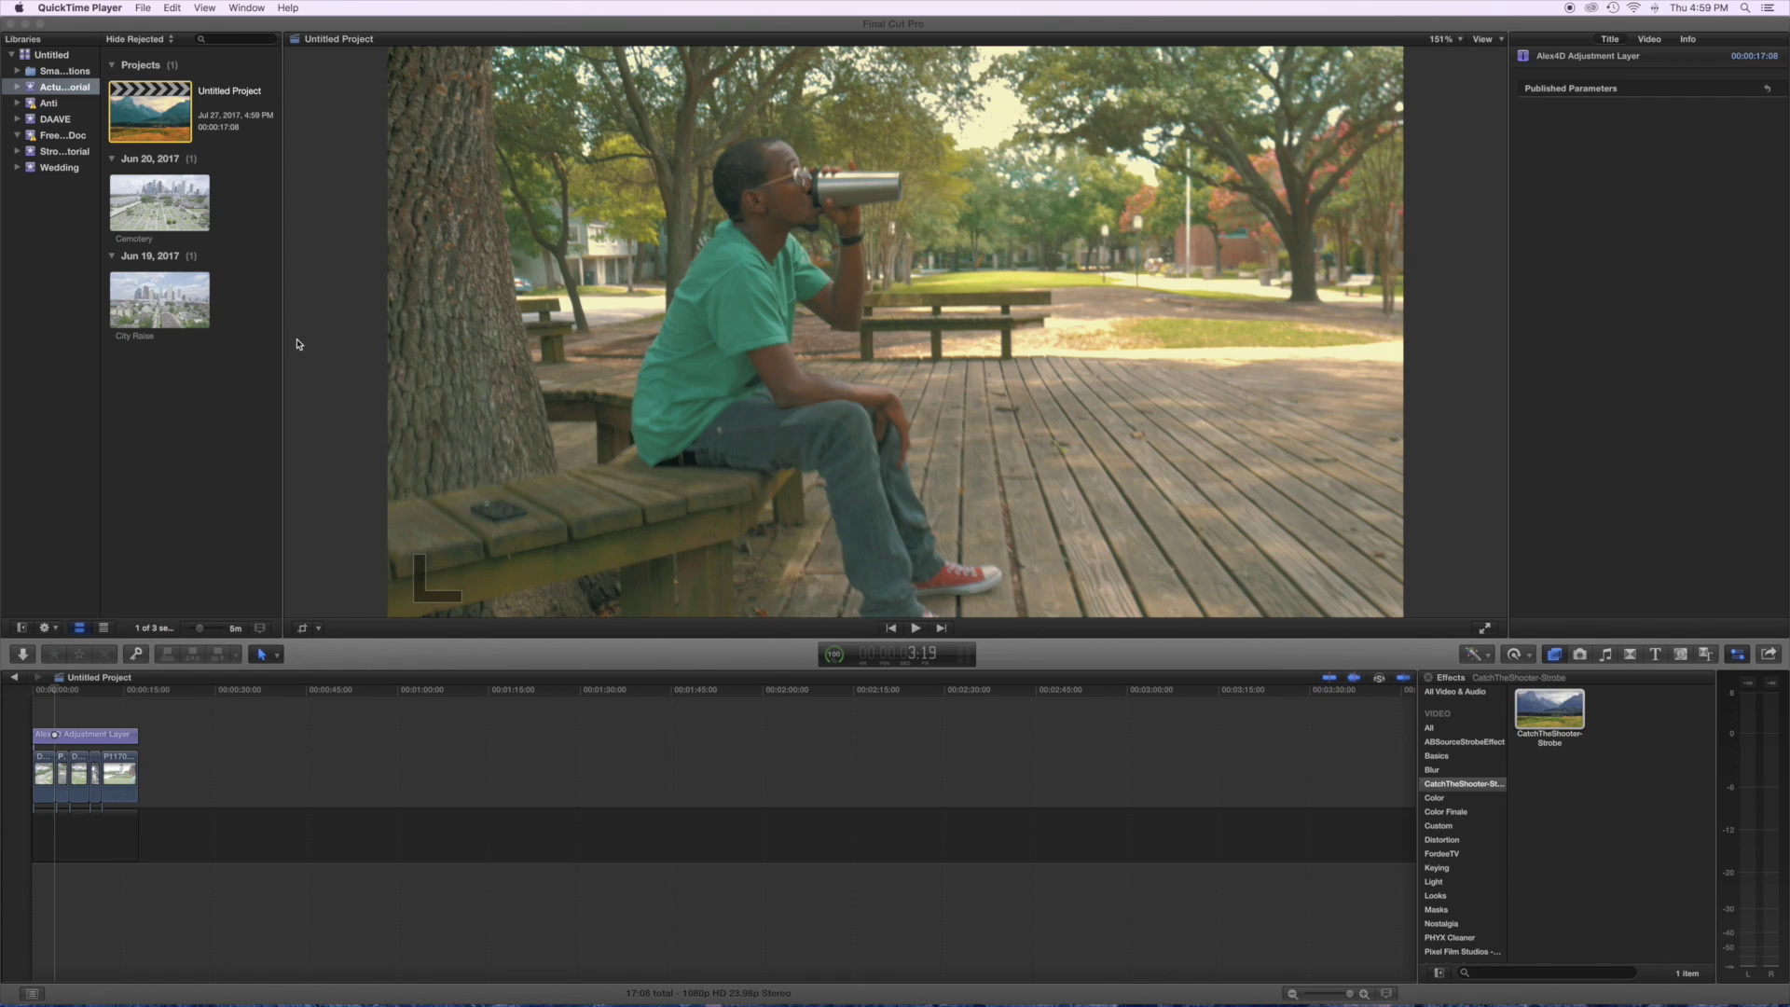
Step: Lift the P1170051 drinking clip above the storyline and apply CatchTheShooter-Strobe to it
left_click(62, 791)
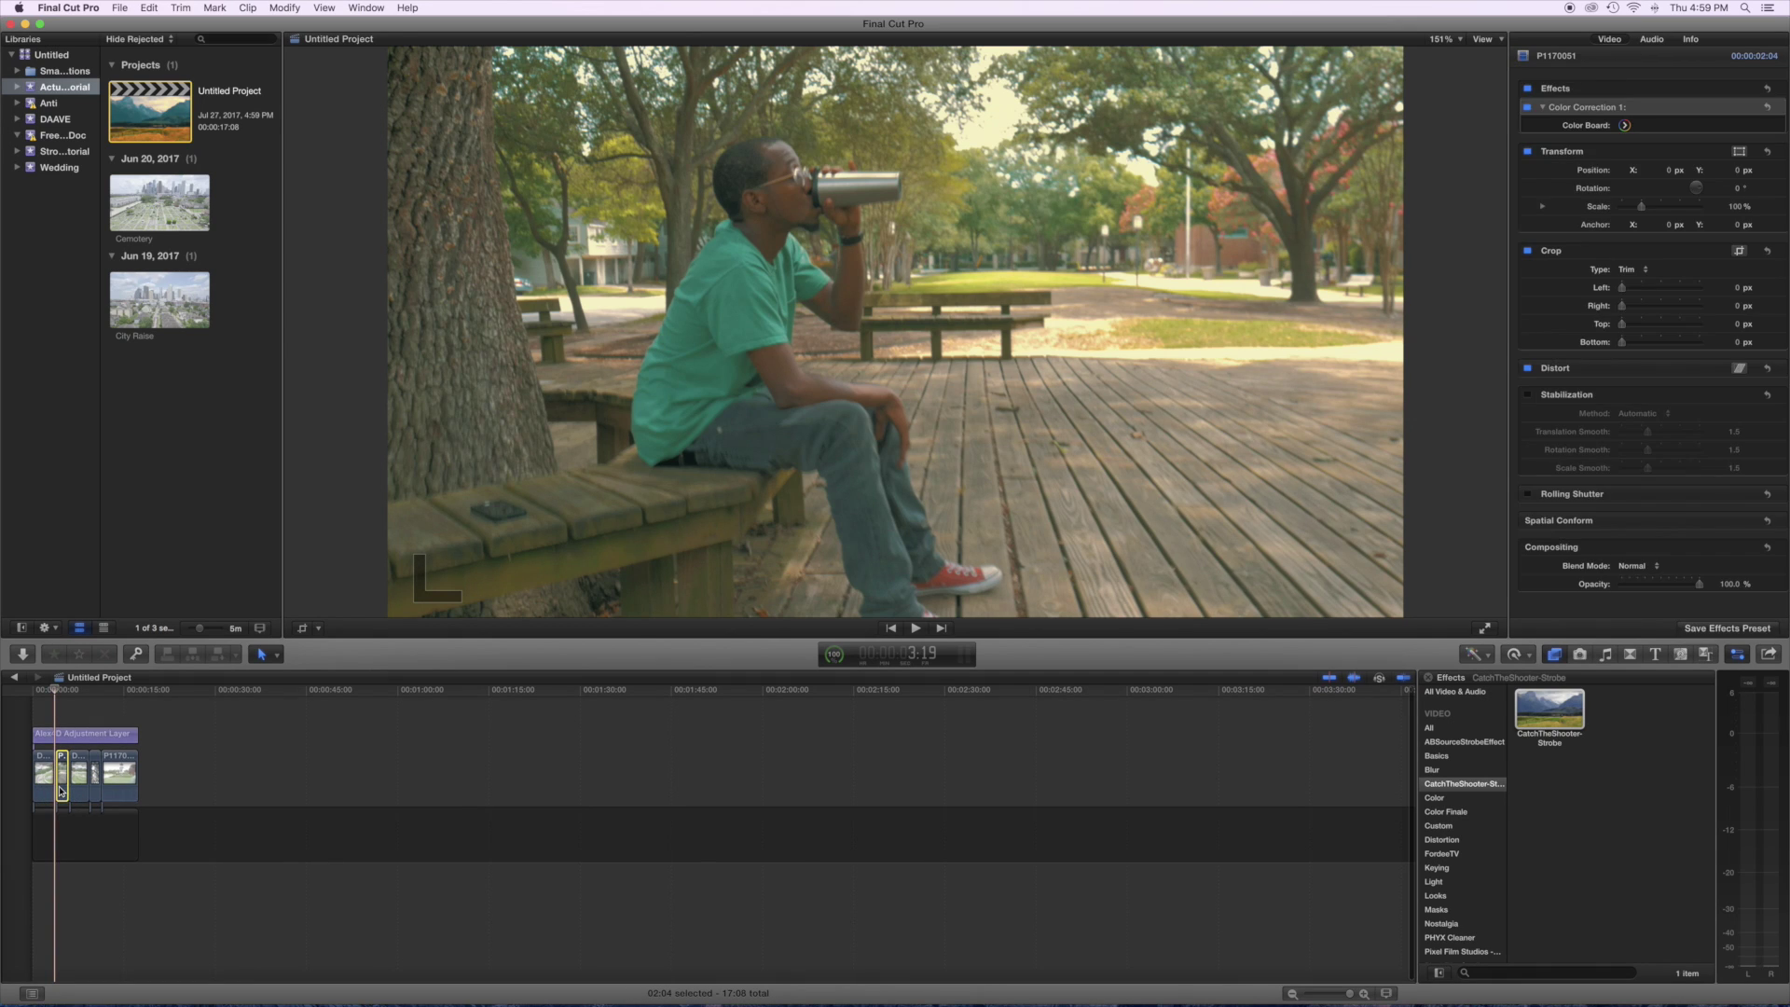
left_click_drag(62, 790, 73, 687)
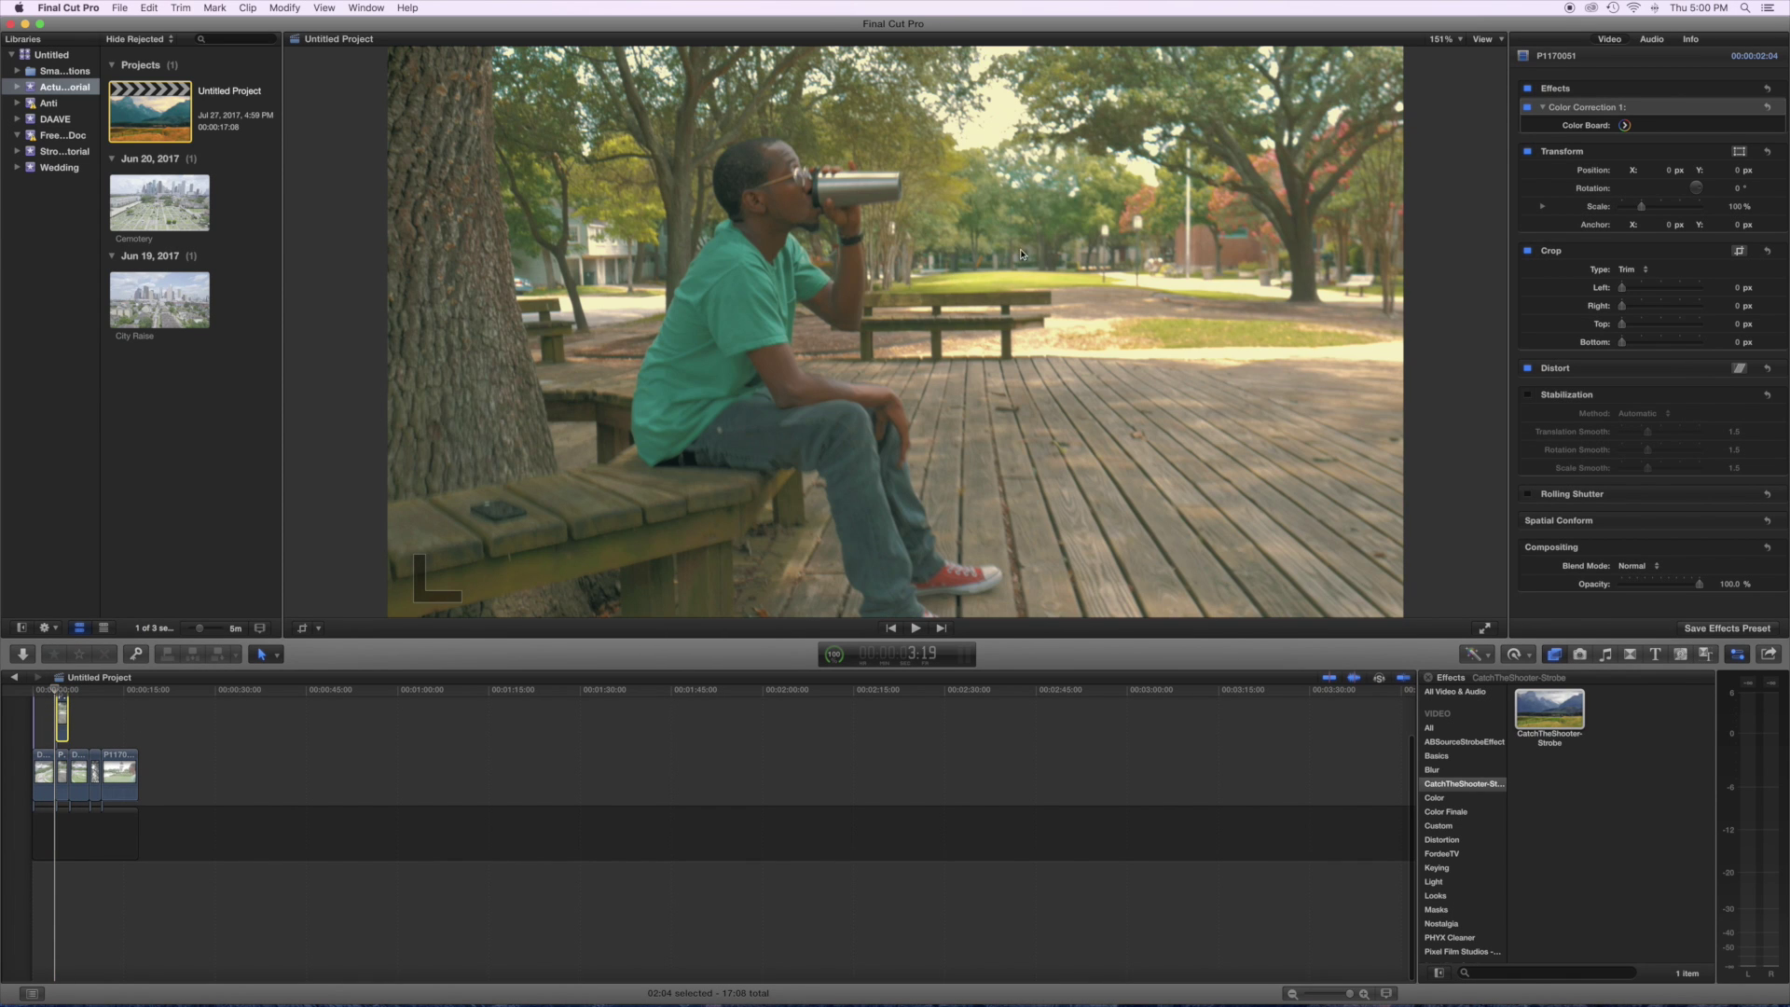
left_click_drag(1544, 705, 63, 734)
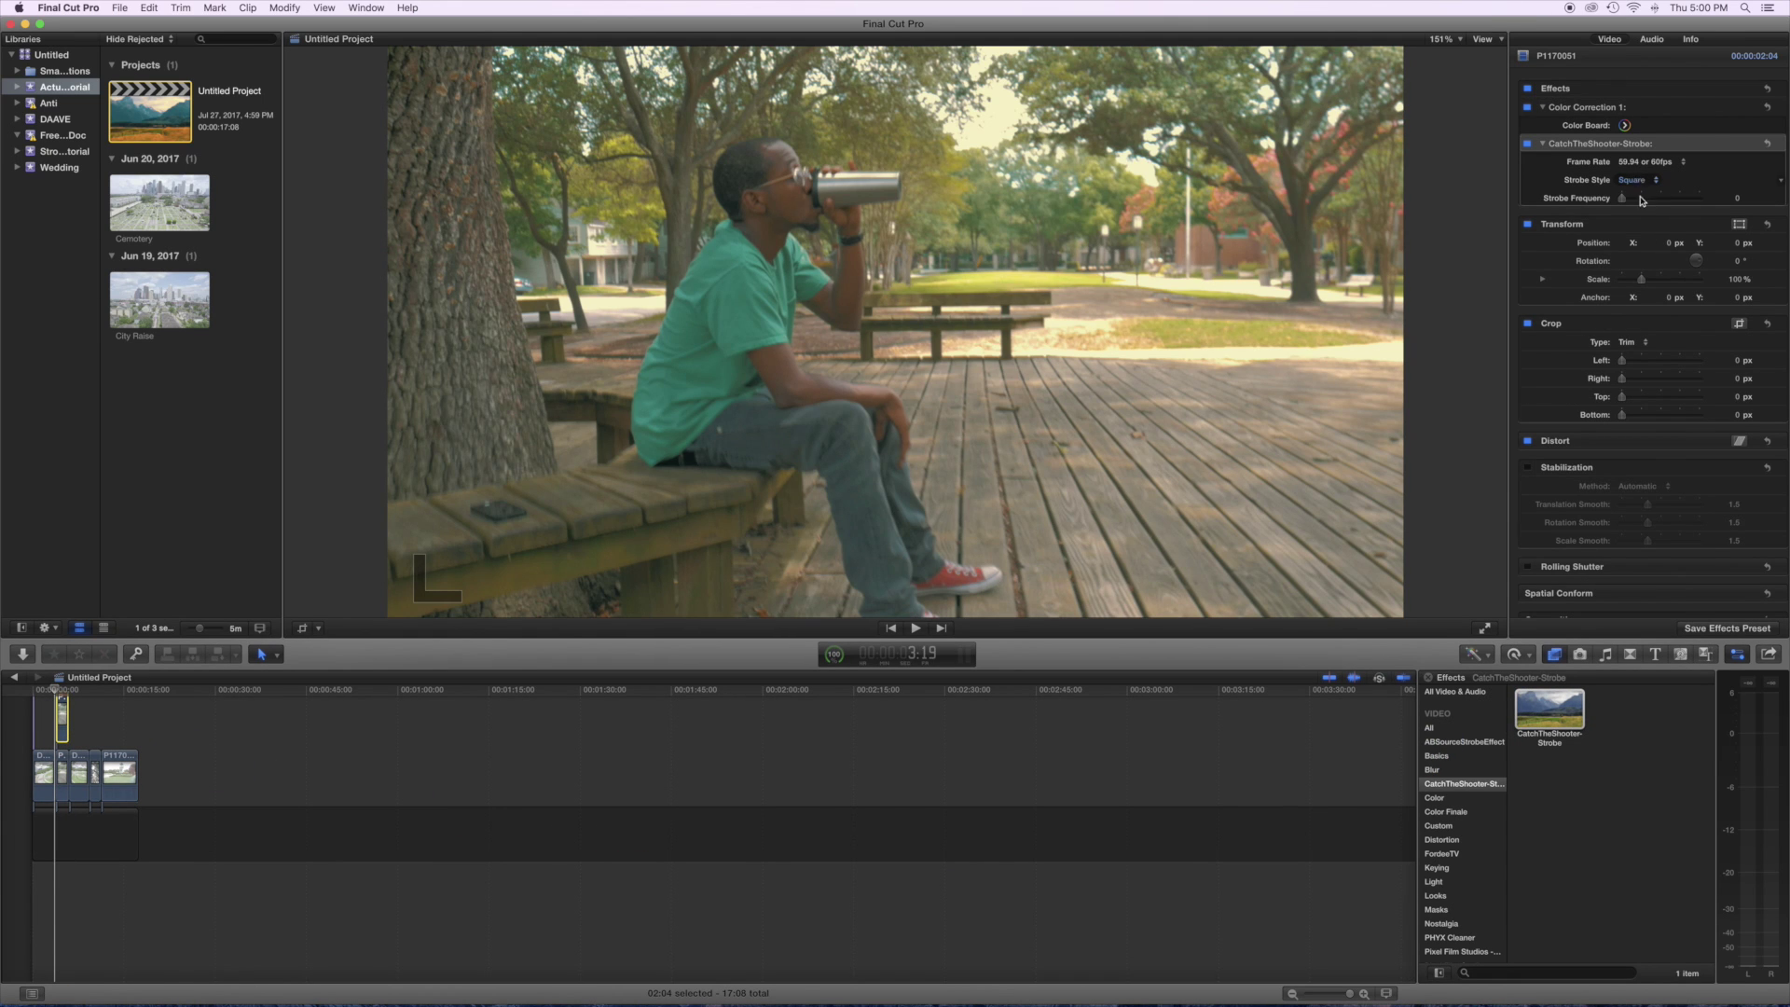
Step: Scale the P1170051 clip to 148% and raise its Strobe Frequency to about 52.78
left_click_drag(1642, 284, 1653, 283)
left_click_drag(1628, 201, 1669, 205)
left_click(1664, 164)
left_click(1665, 211)
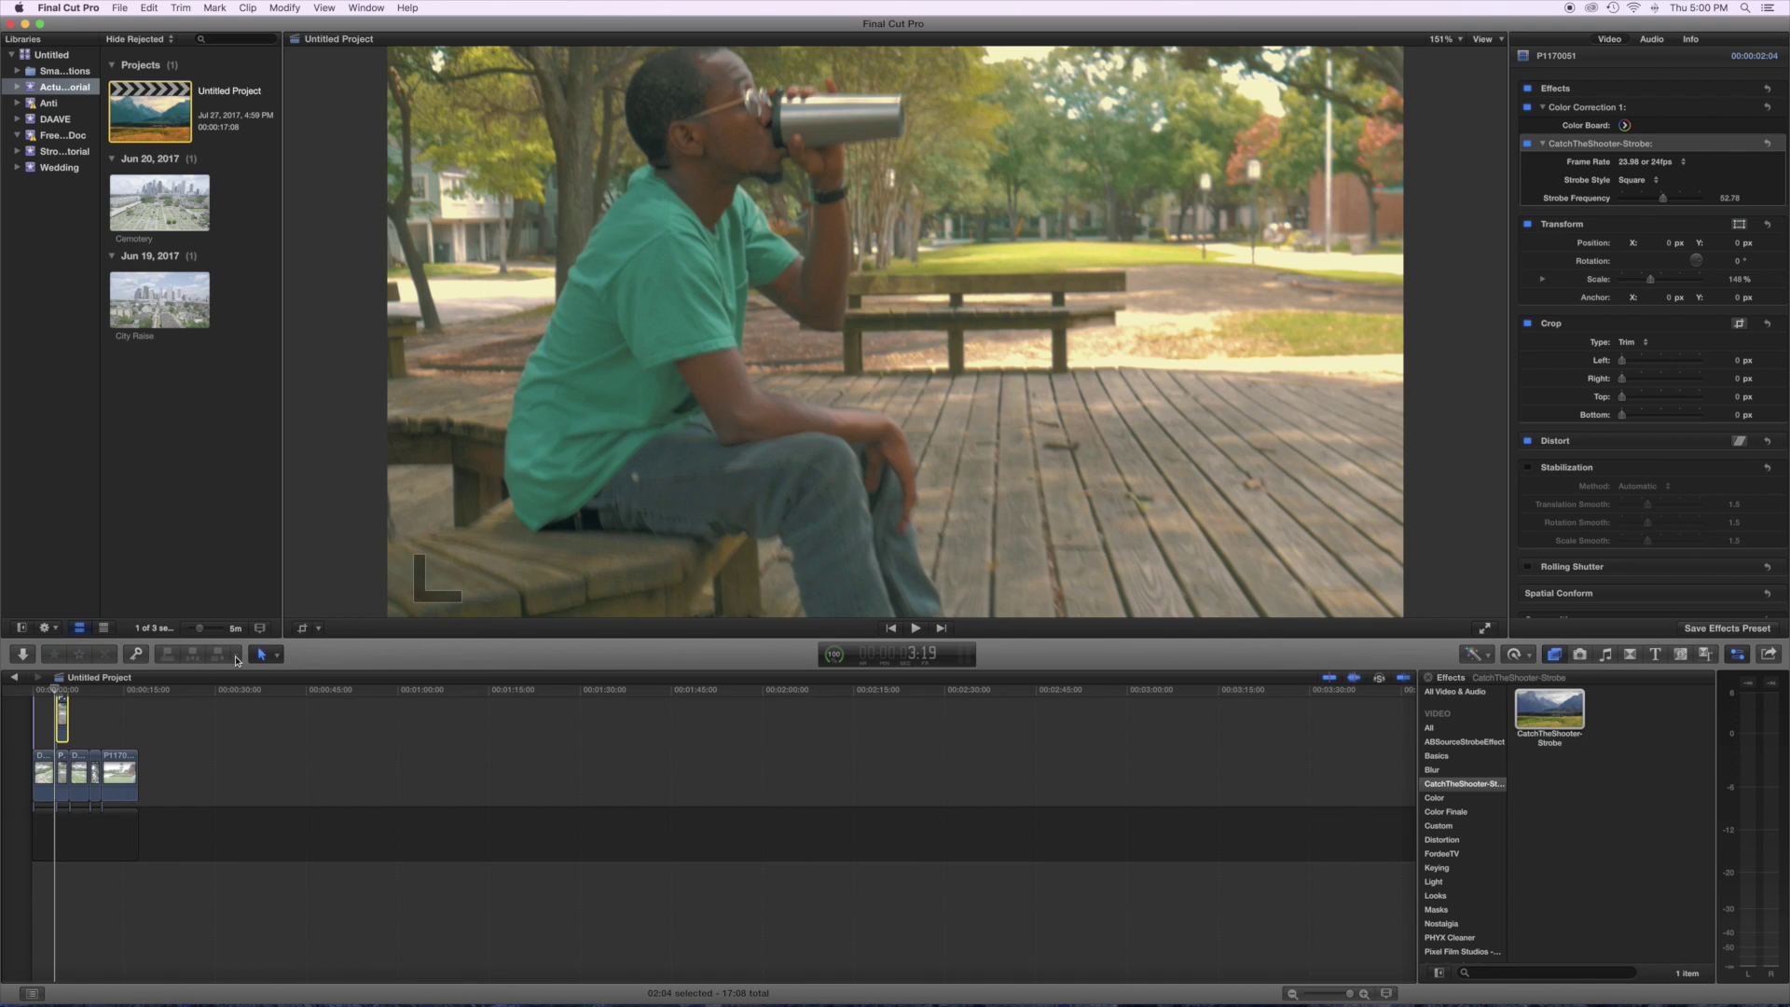
left_click(51, 697)
key("space")
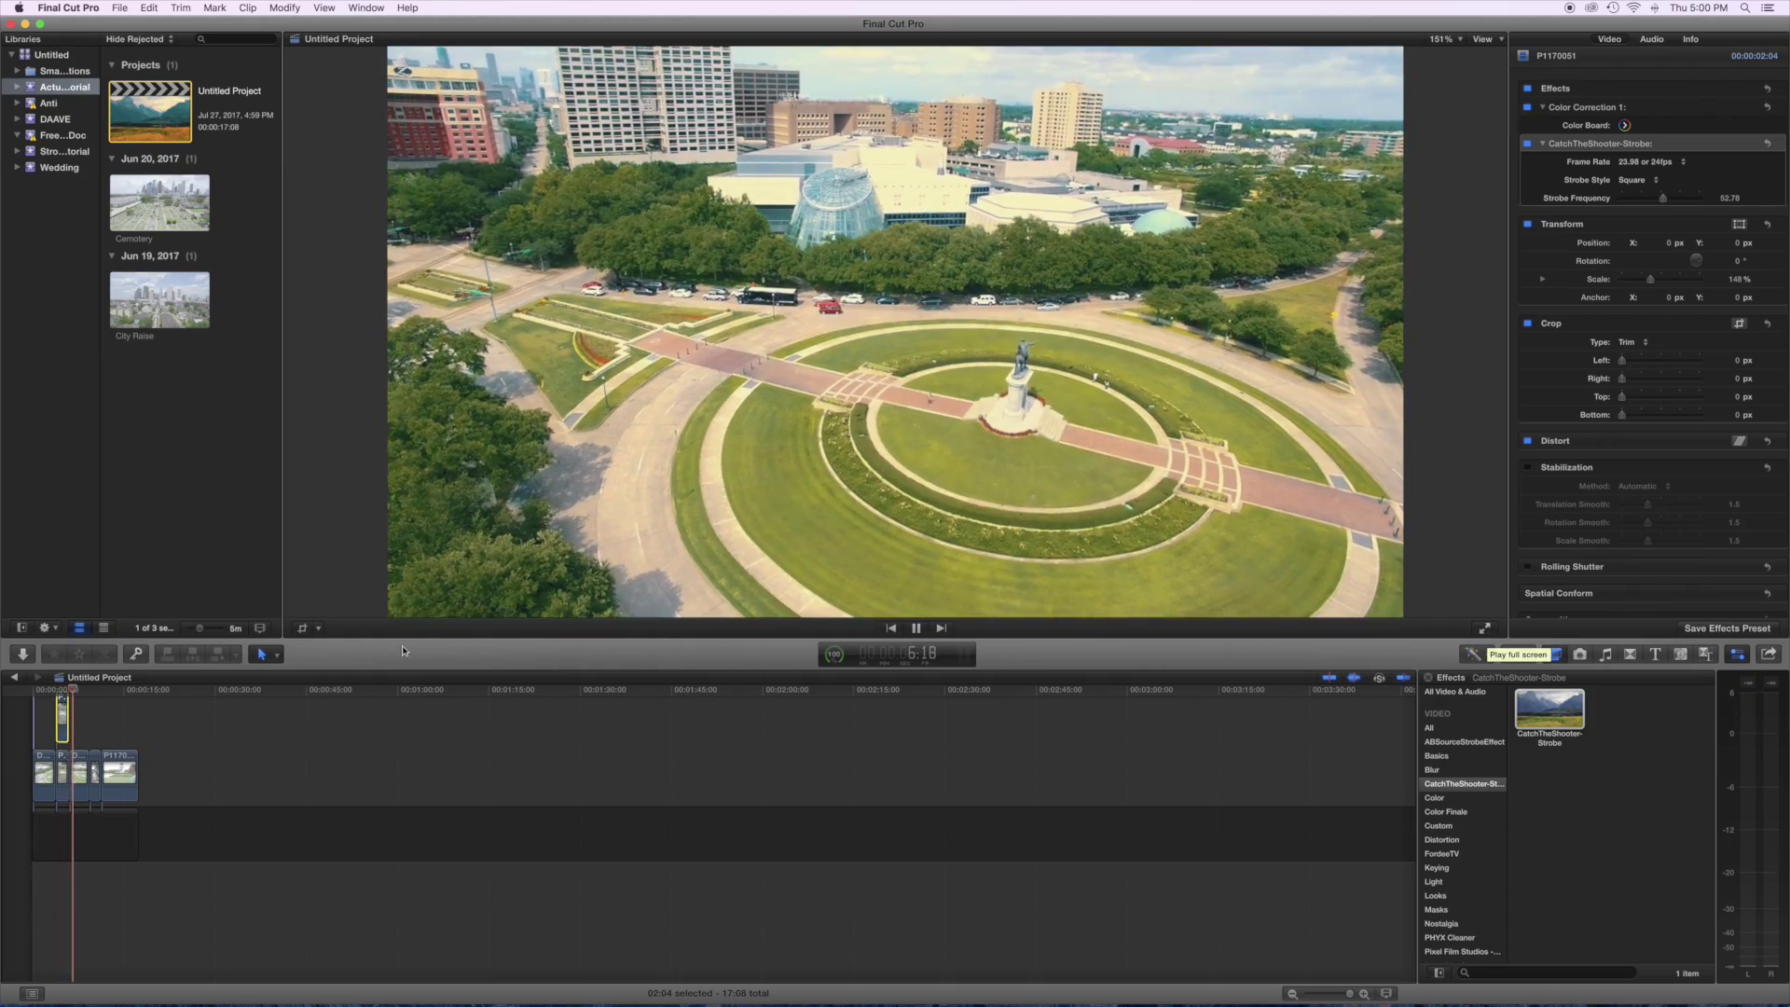
left_click(53, 691)
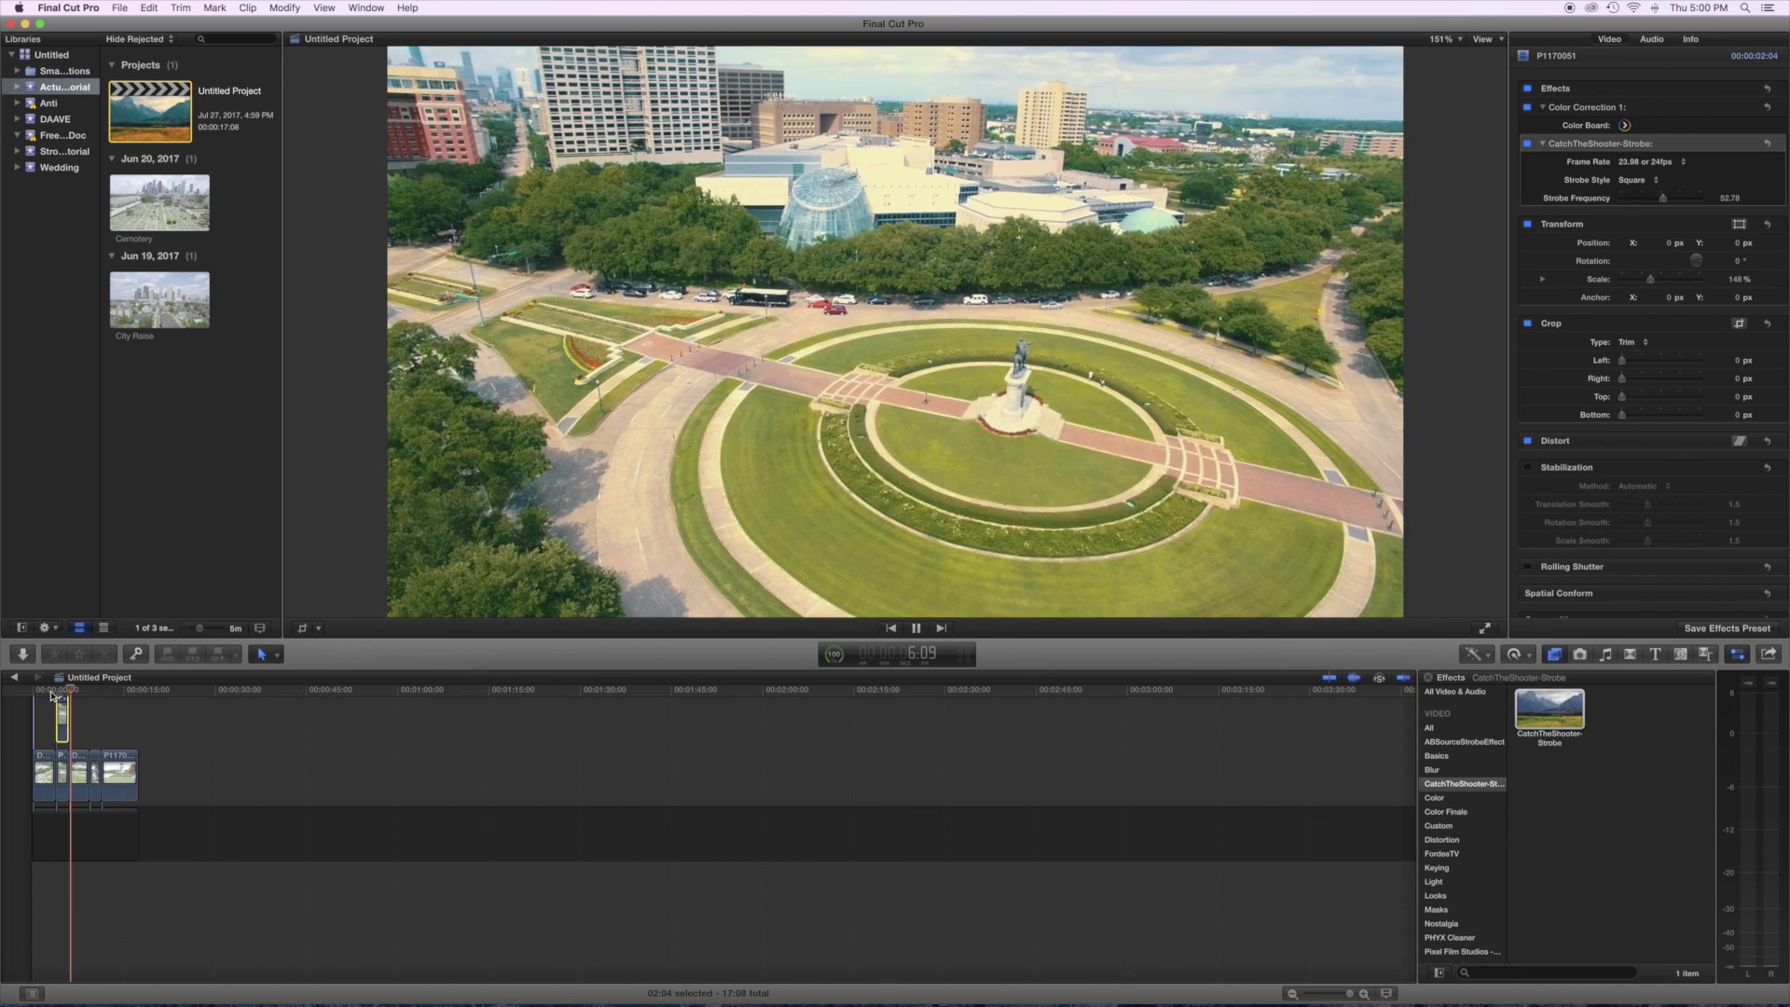
key("space")
left_click(53, 690)
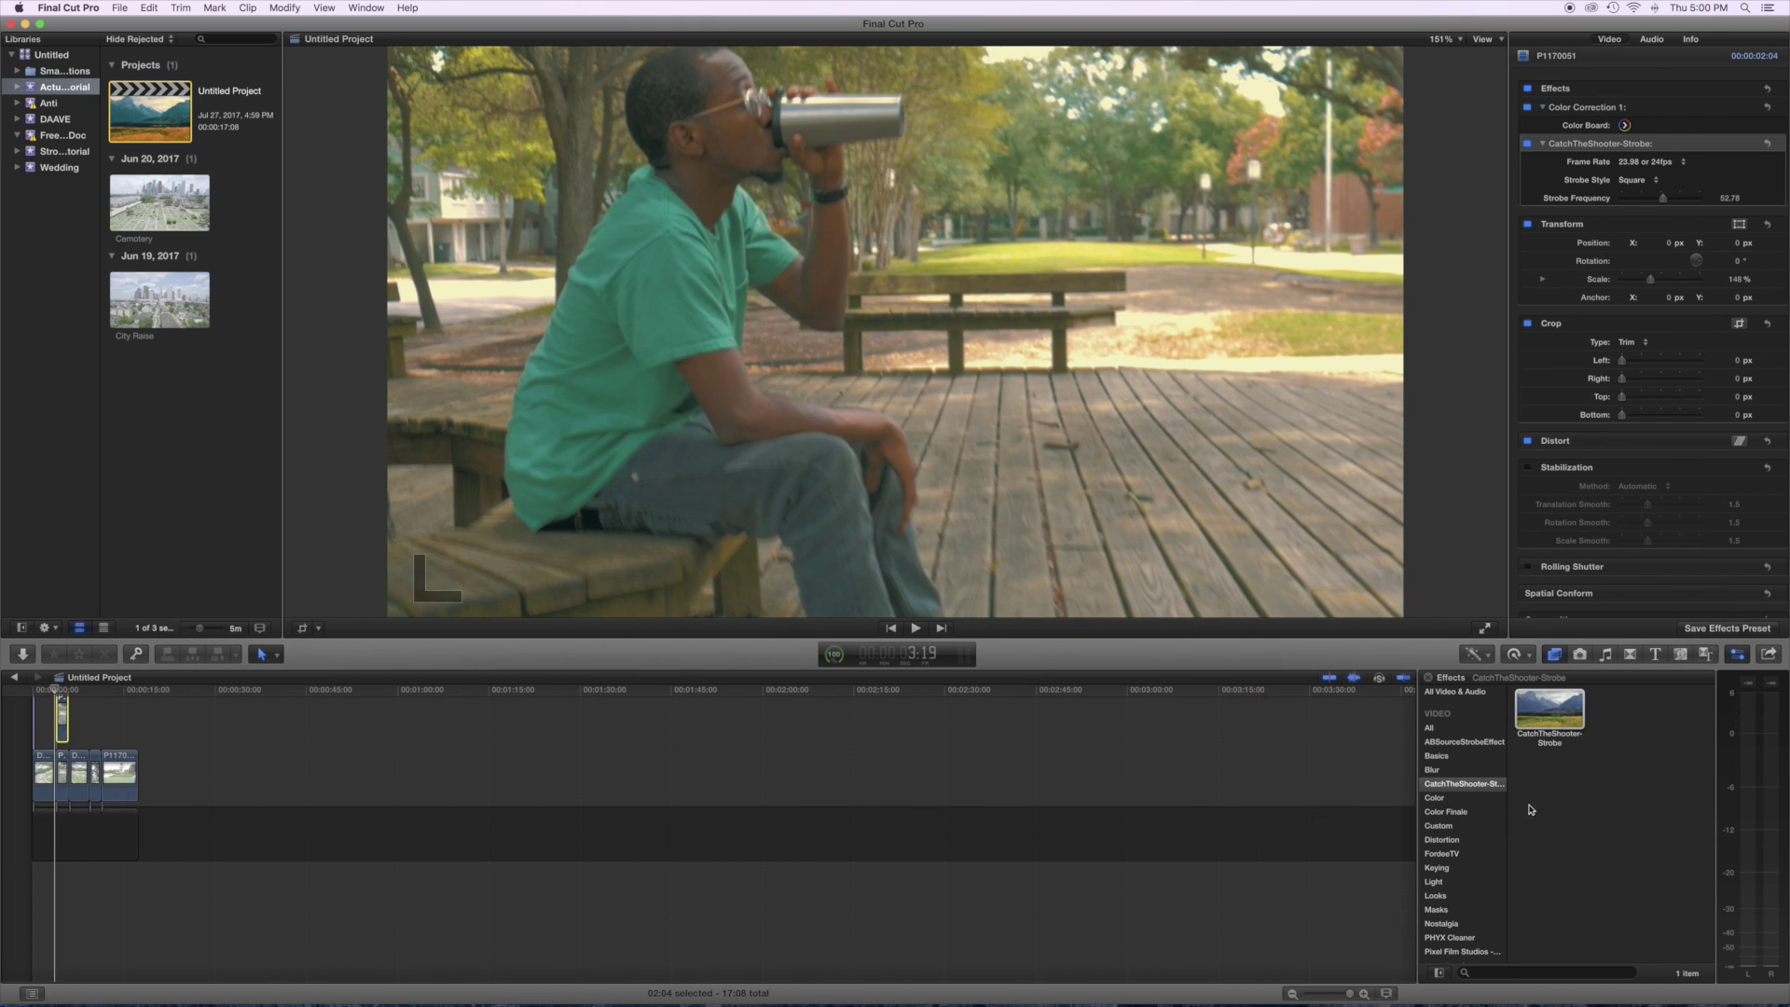
left_click(1497, 969)
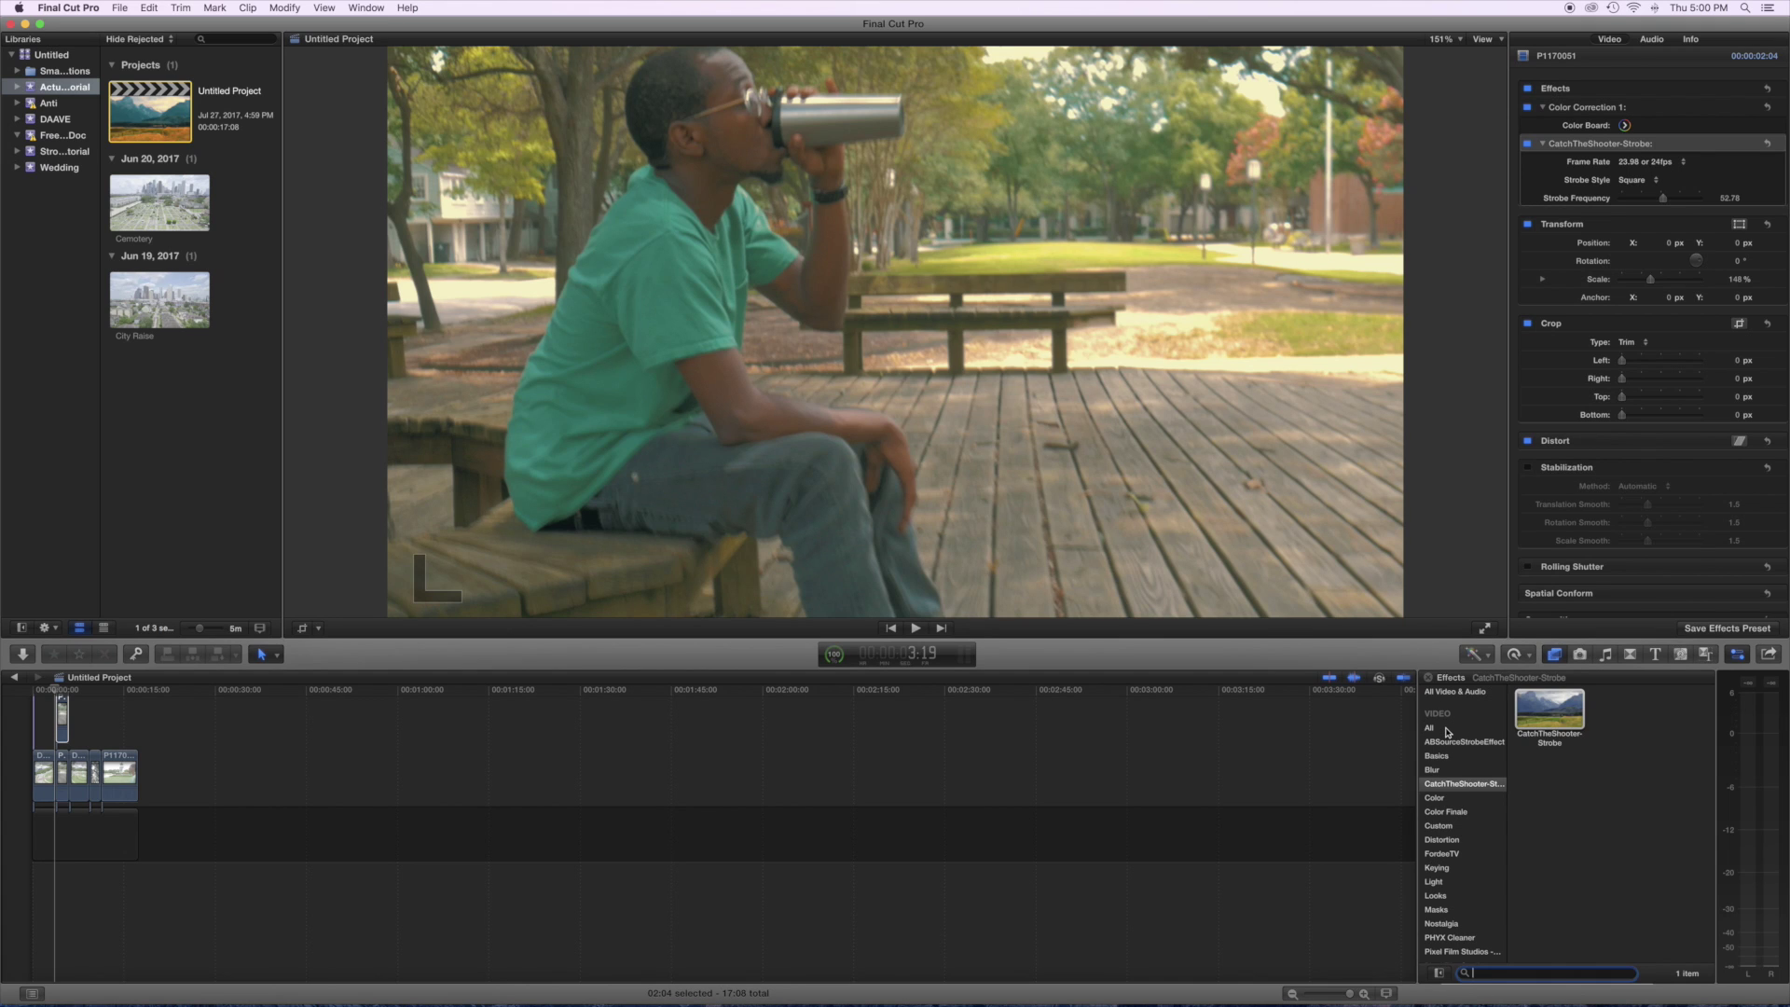
Step: Add the Flipped effect, found by searching 'flip' across all effects, to the connected drinking clip
left_click(1447, 733)
left_click(1516, 972)
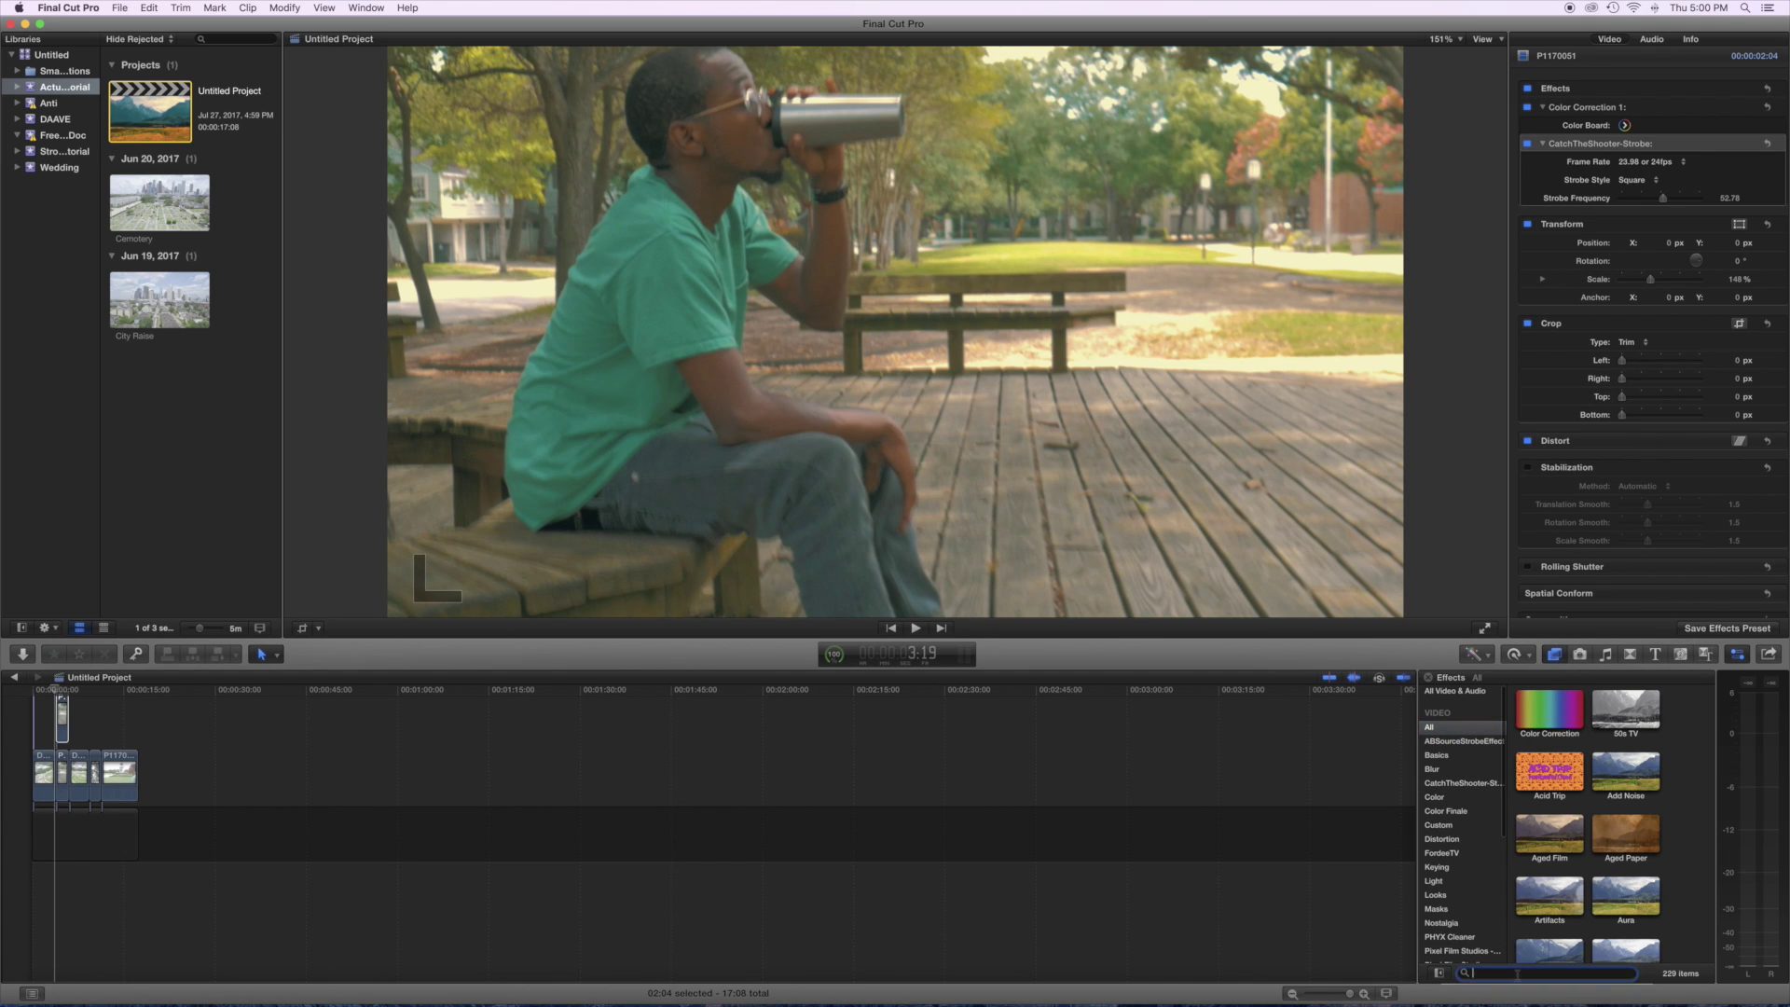
type("flip")
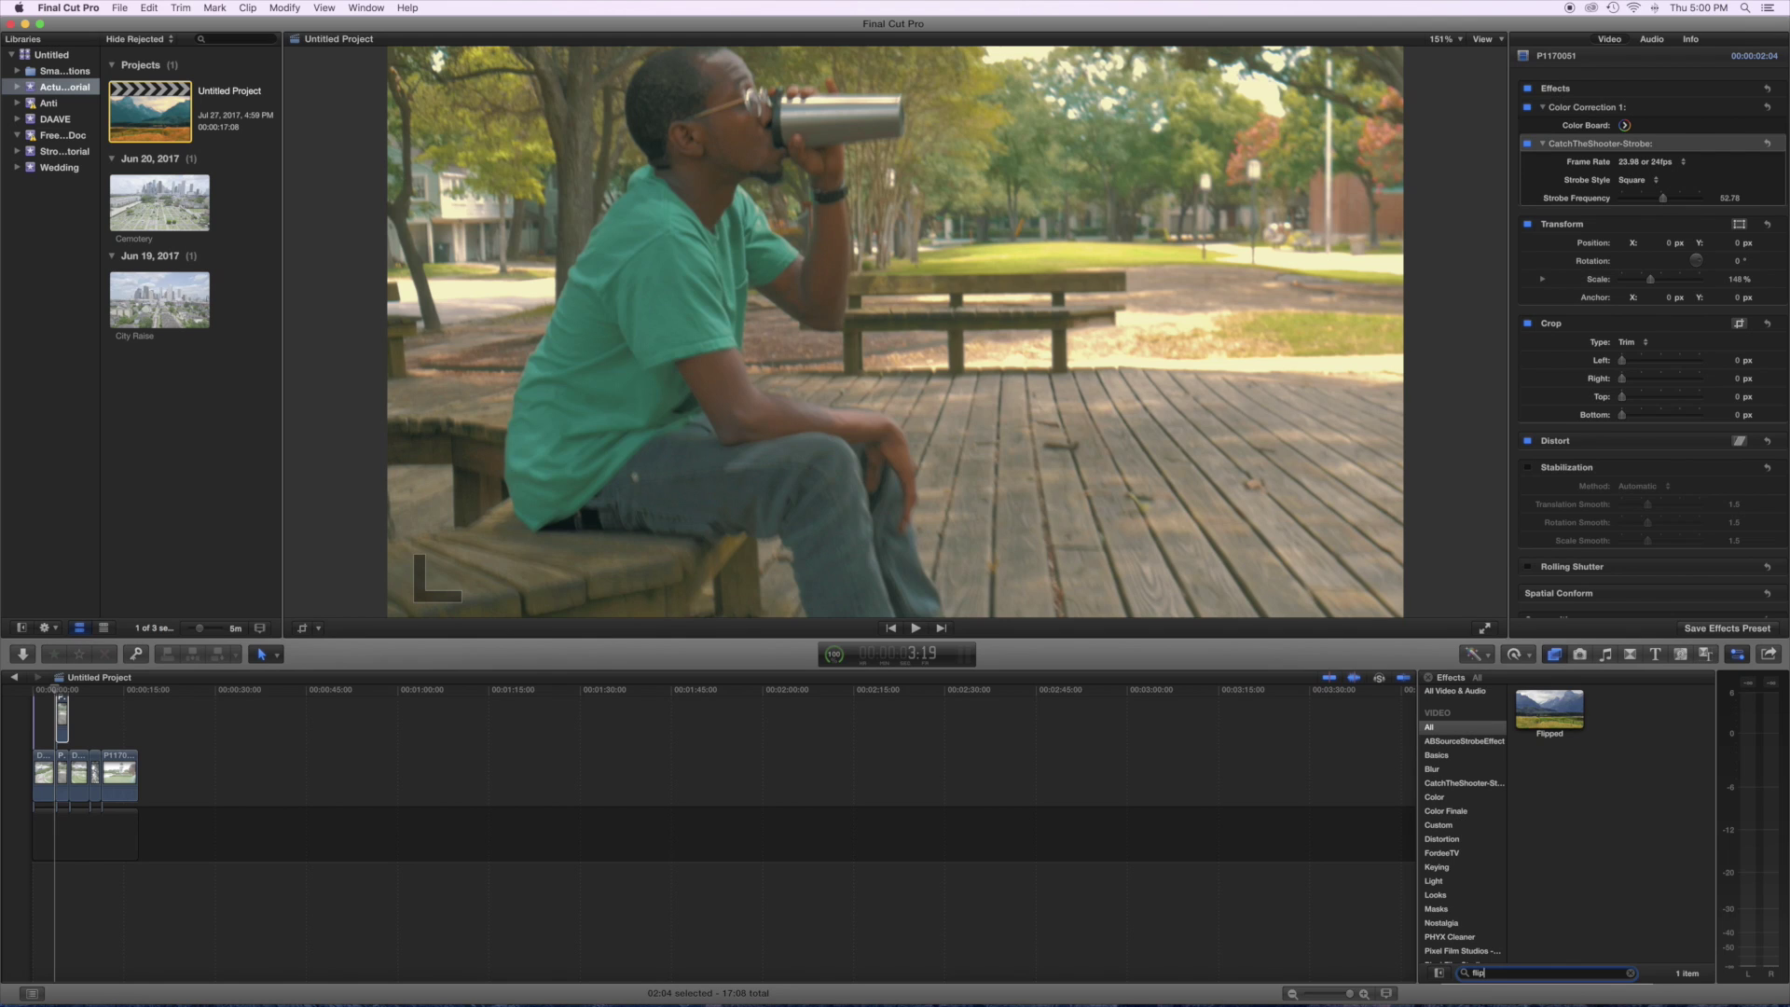
left_click_drag(1549, 713, 62, 714)
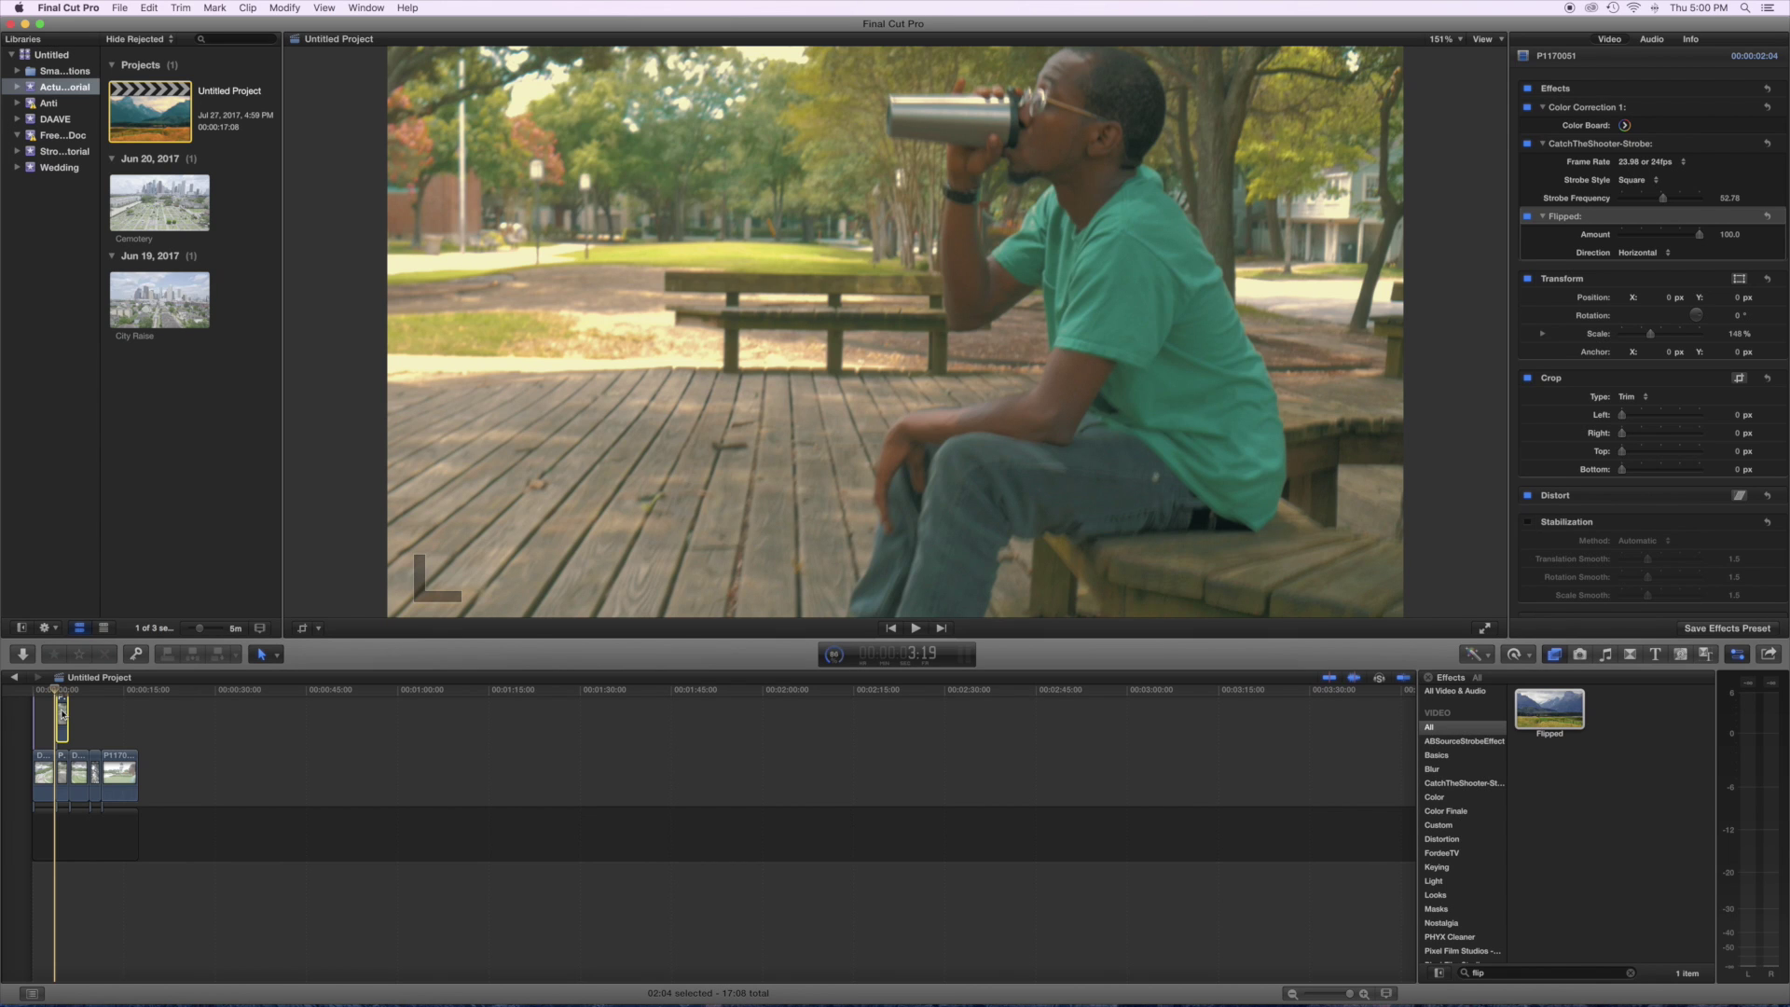
Step: Preview the flipped drinking clip, then start lowering its Strobe Frequency toward 30.23
left_click(49, 689)
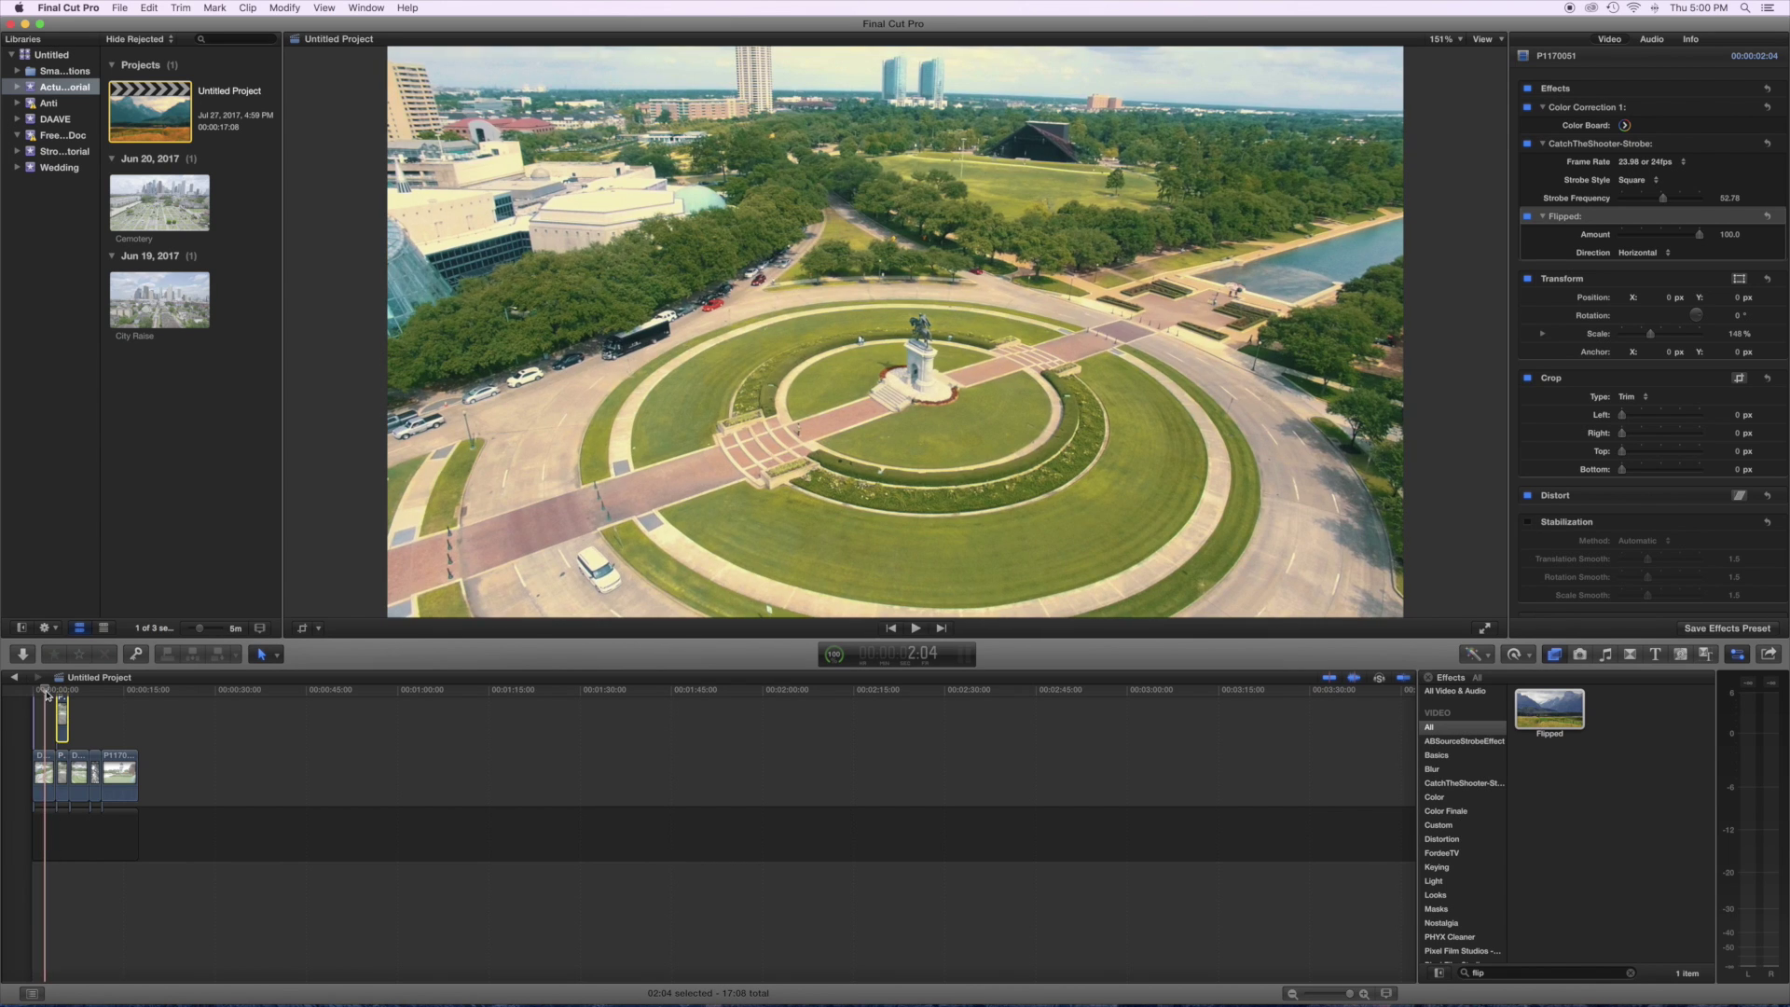
key("space")
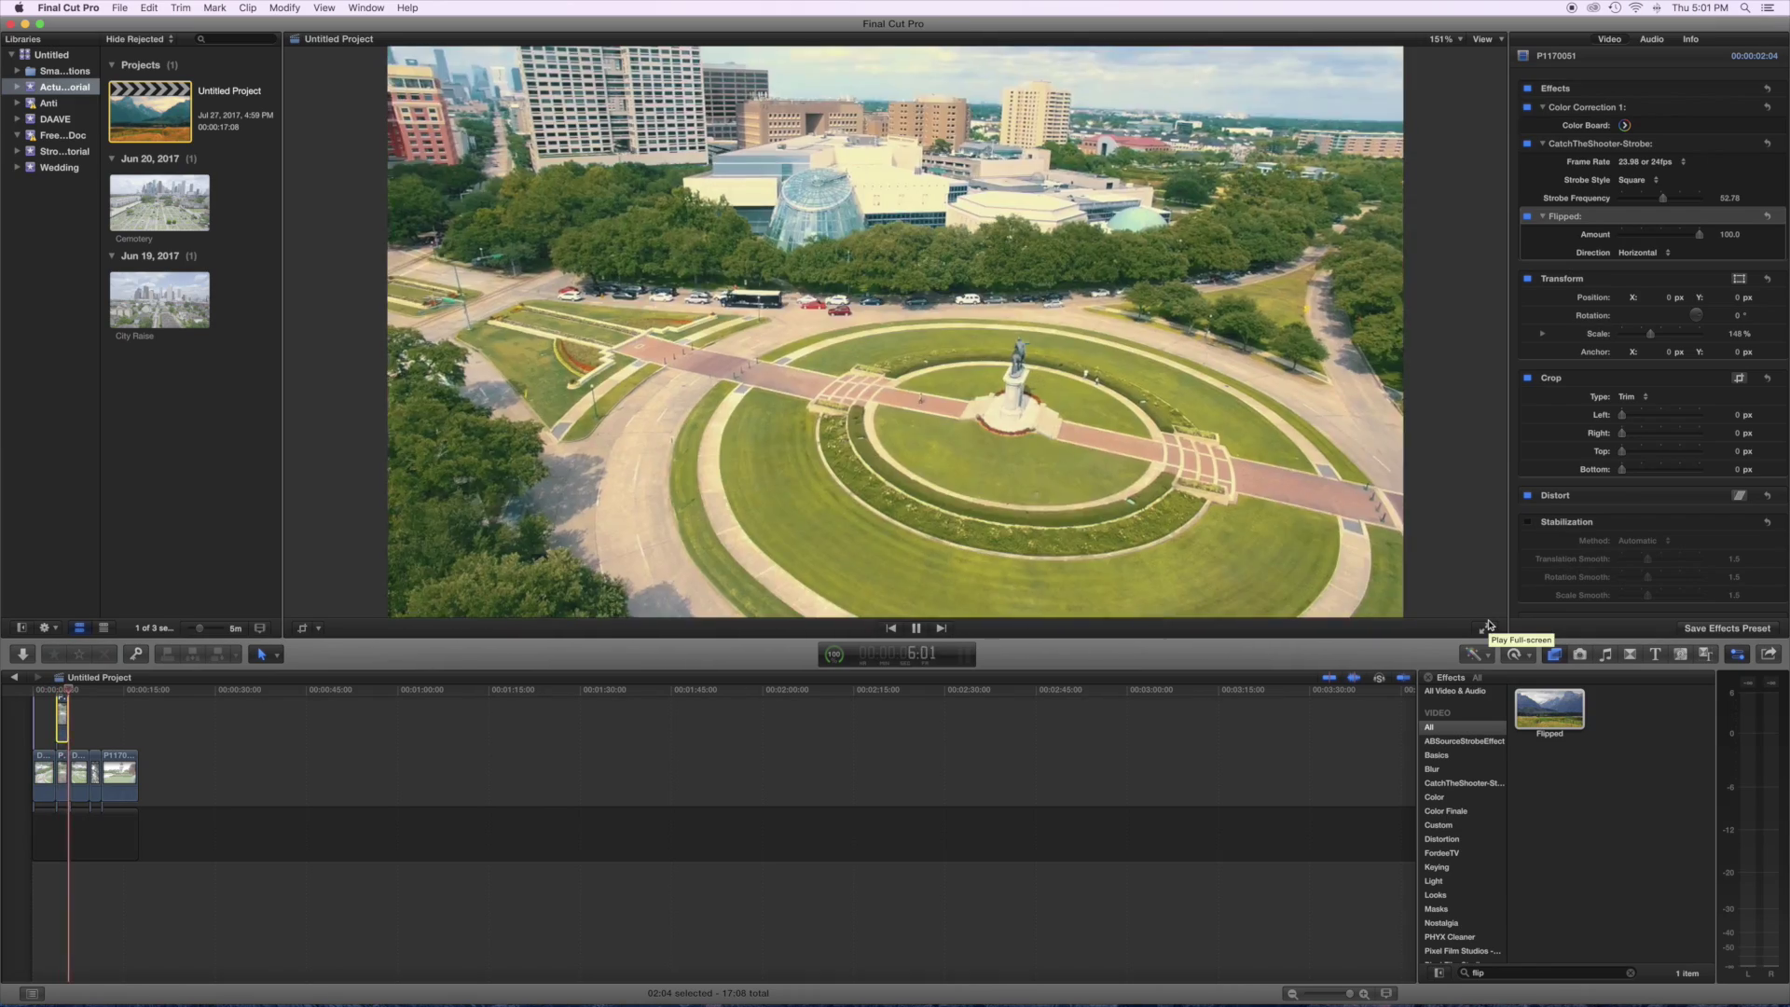
key("space")
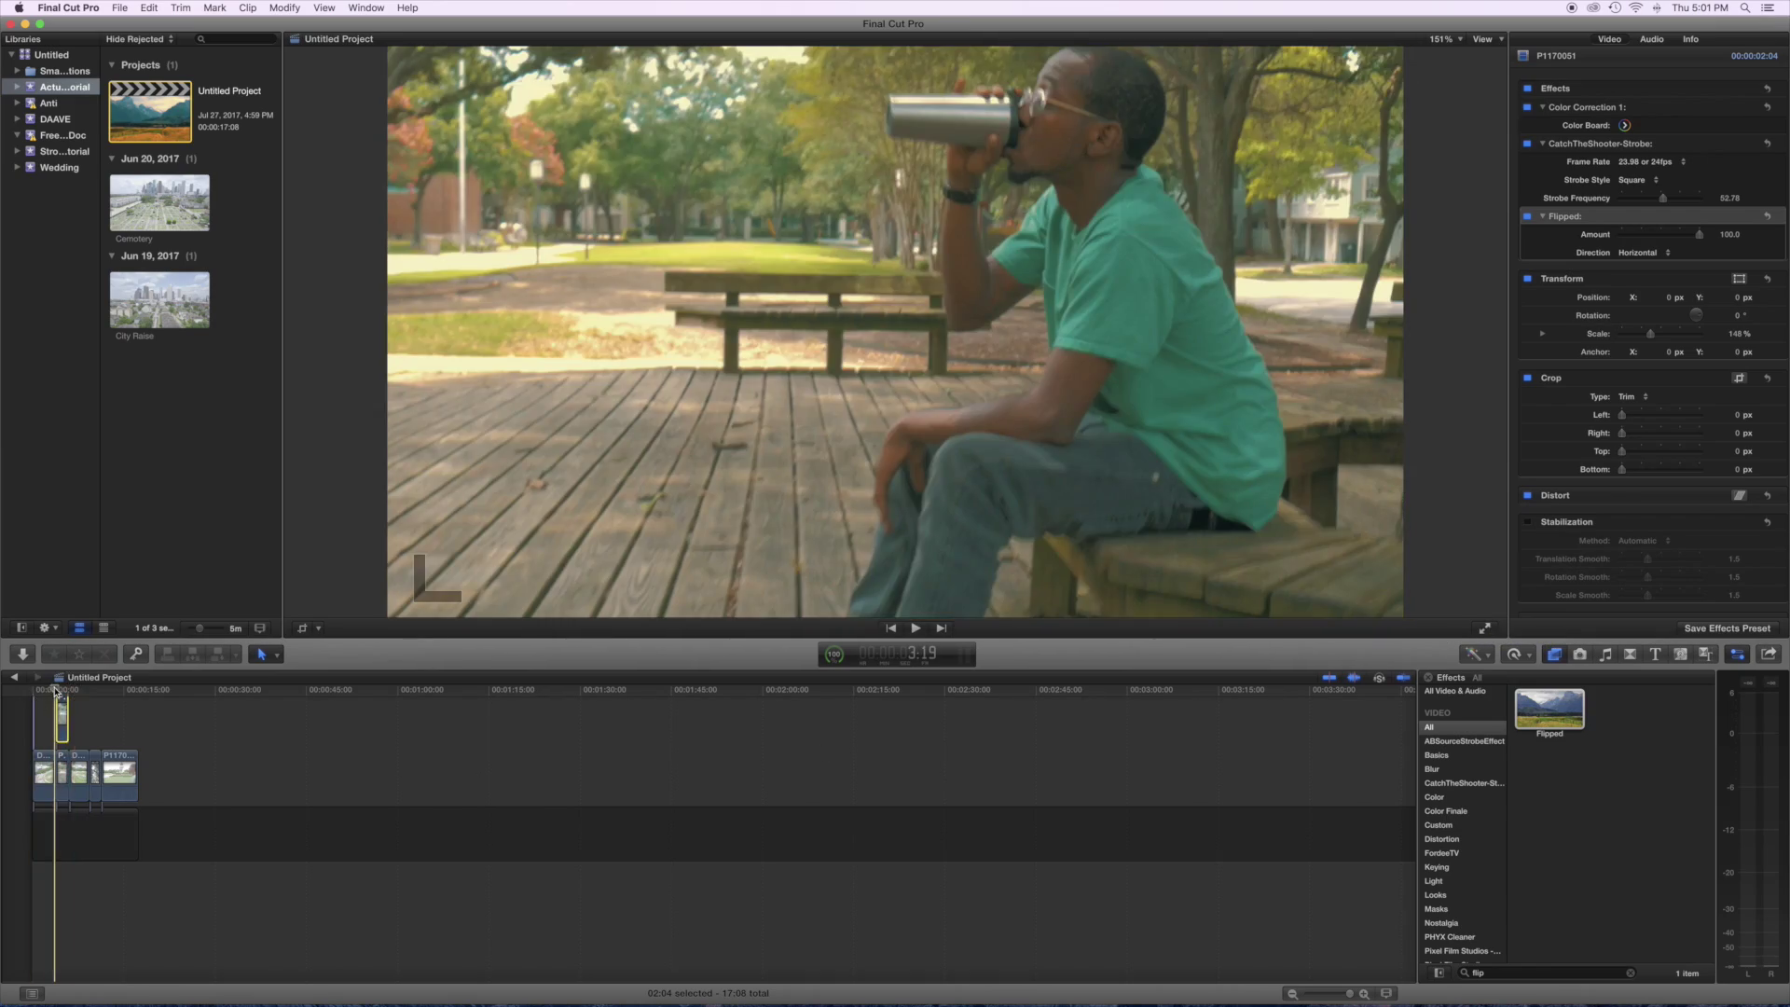
left_click_drag(1668, 195, 1645, 199)
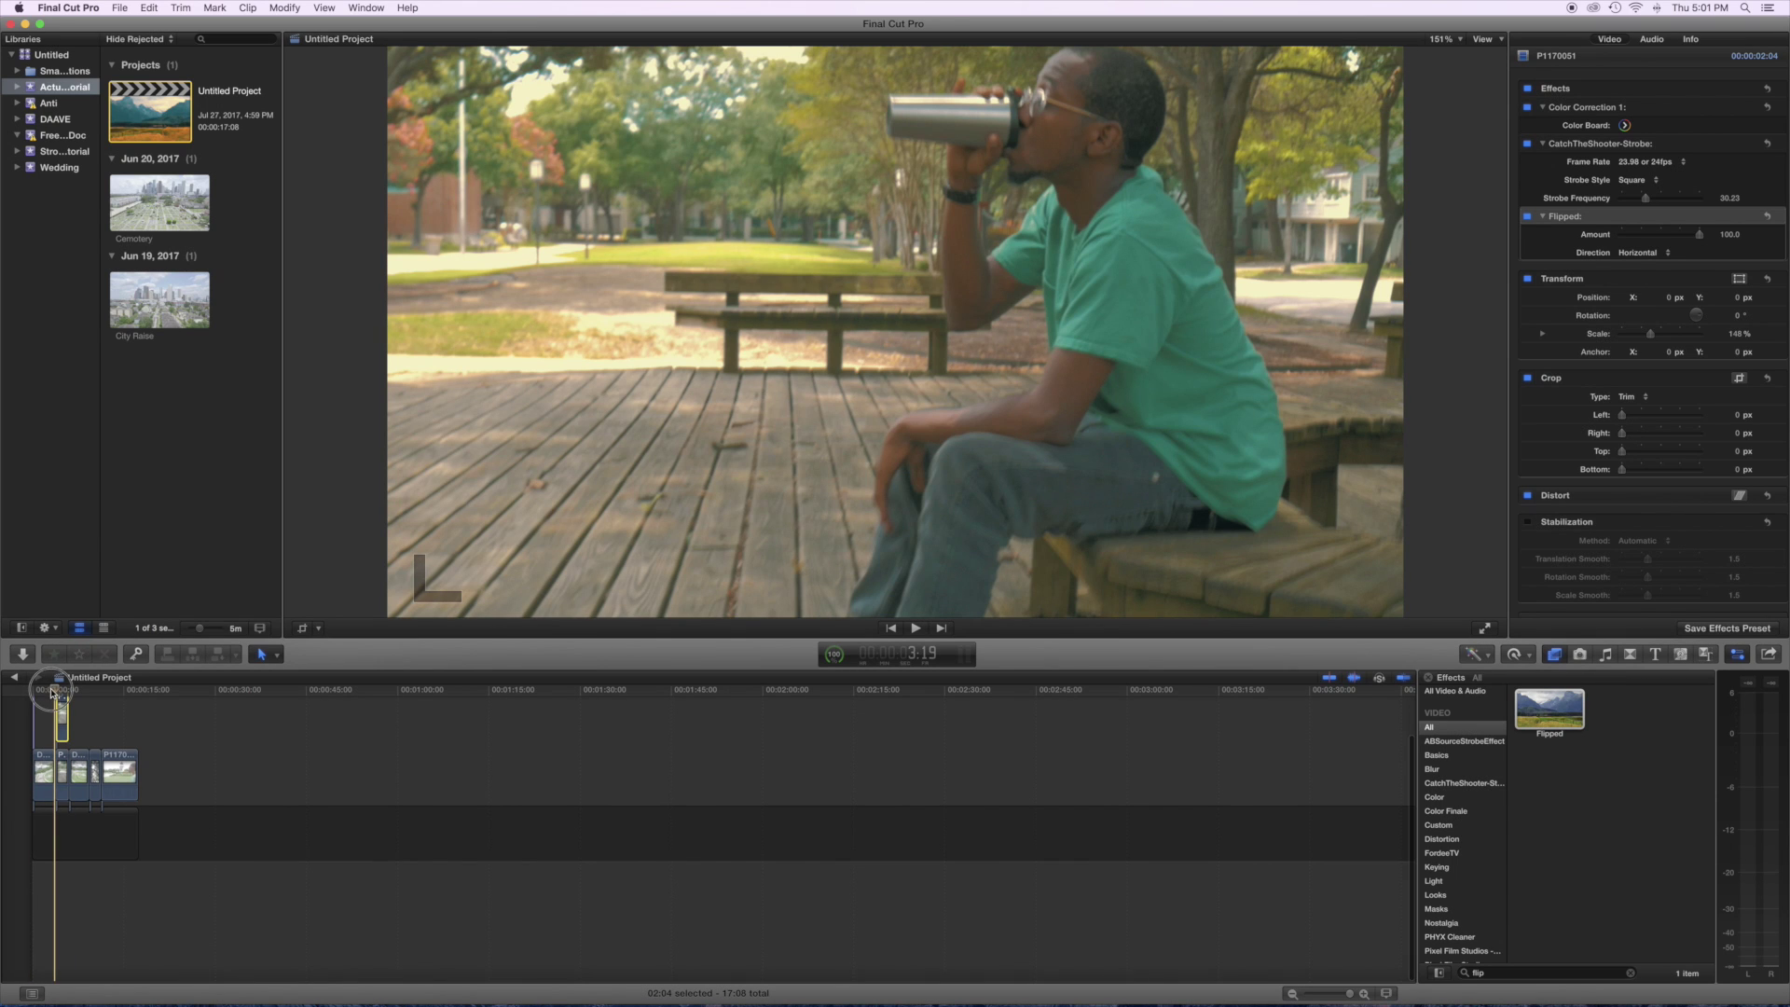
Step: Play back from the project start to check the 30.23 strobe, then turn off skimming
left_click(43, 693)
key("space")
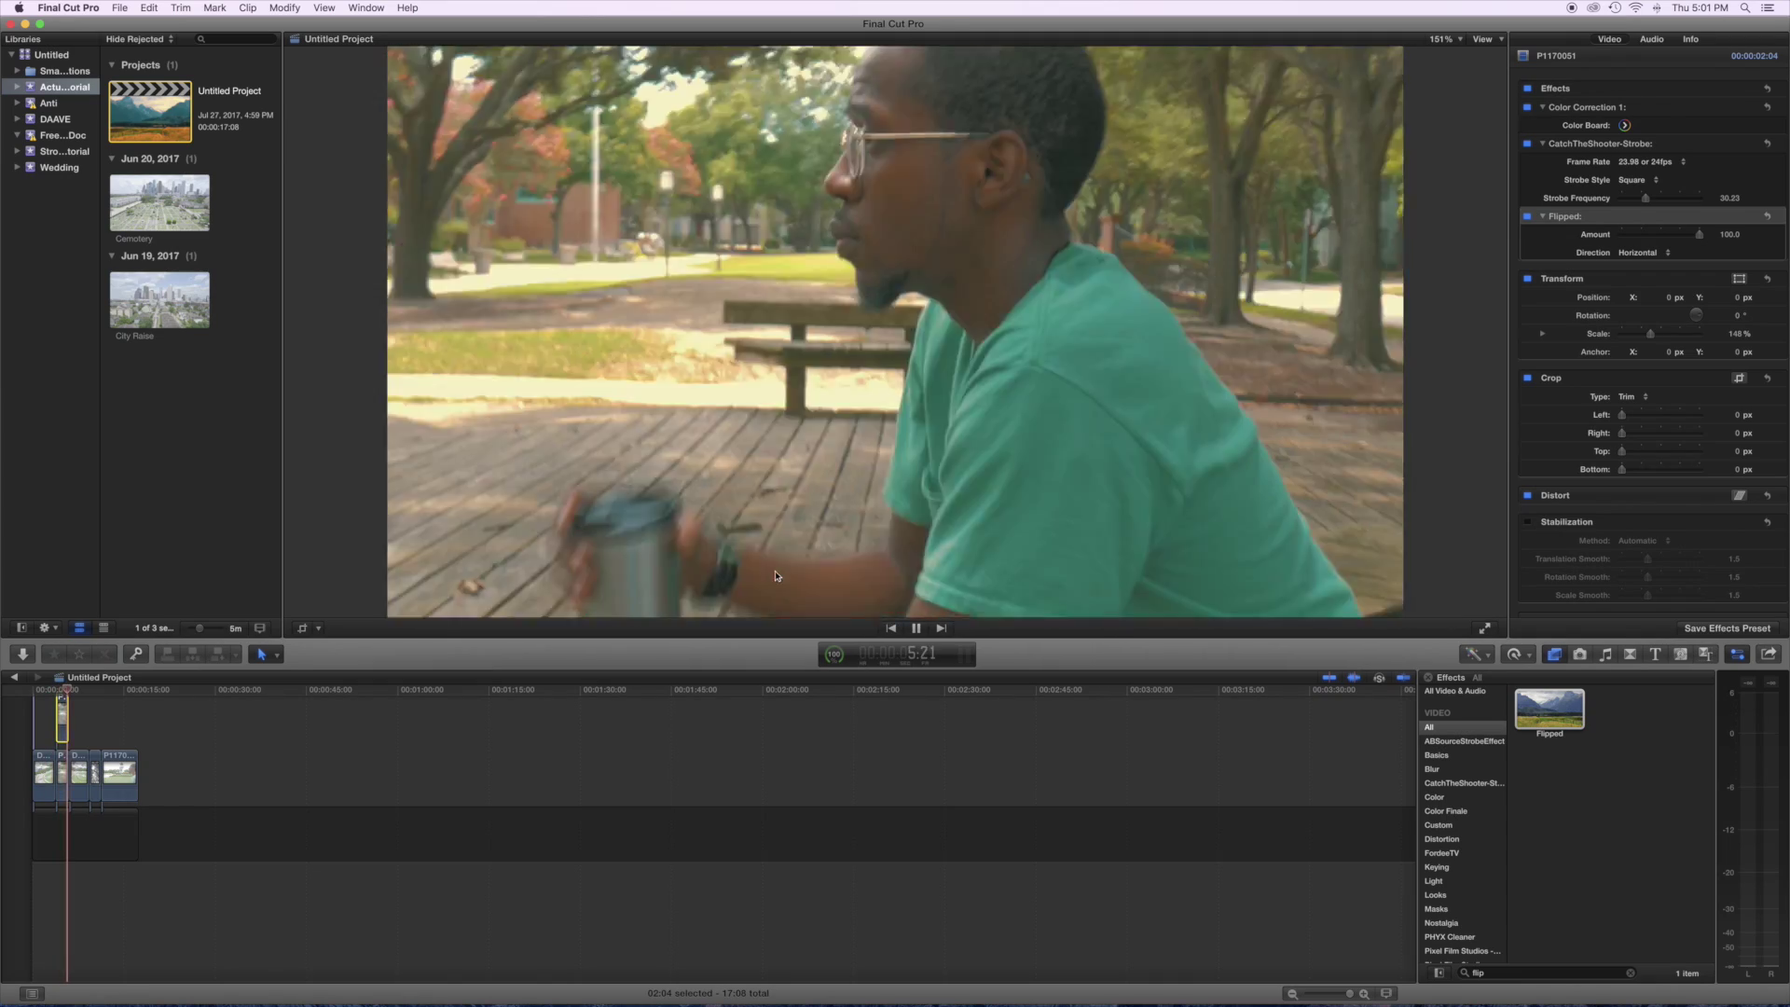
key("space")
left_click(55, 695)
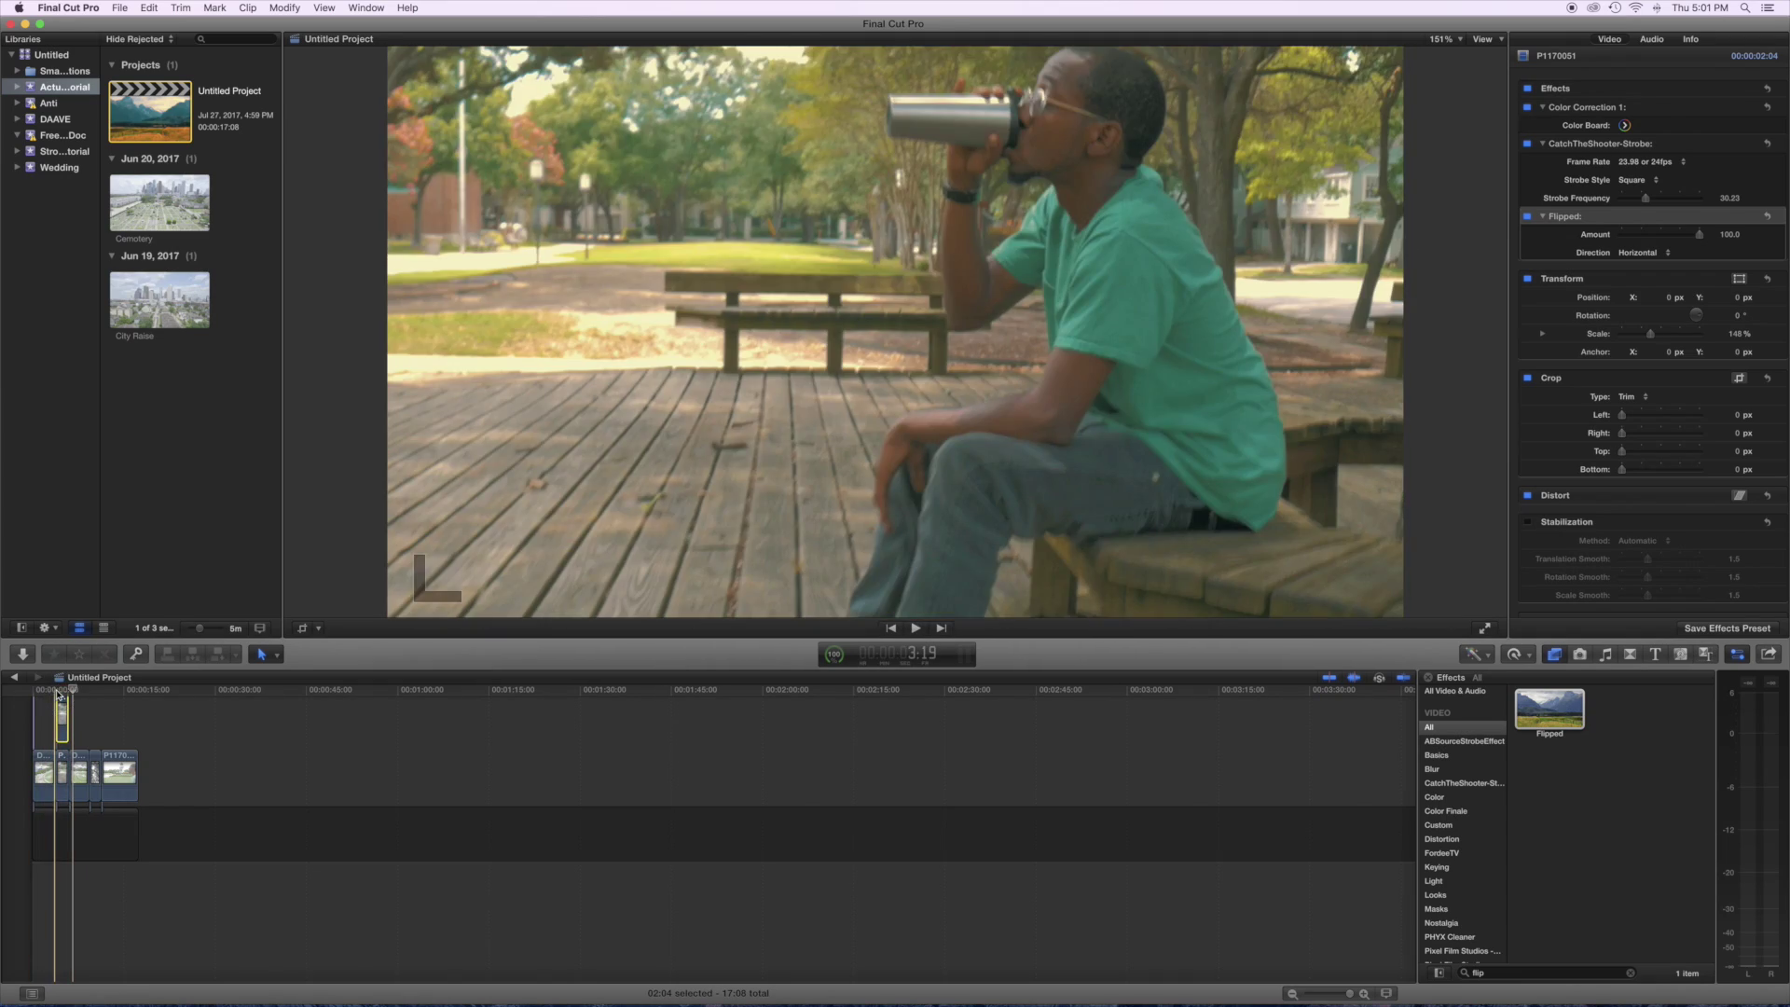
key("s")
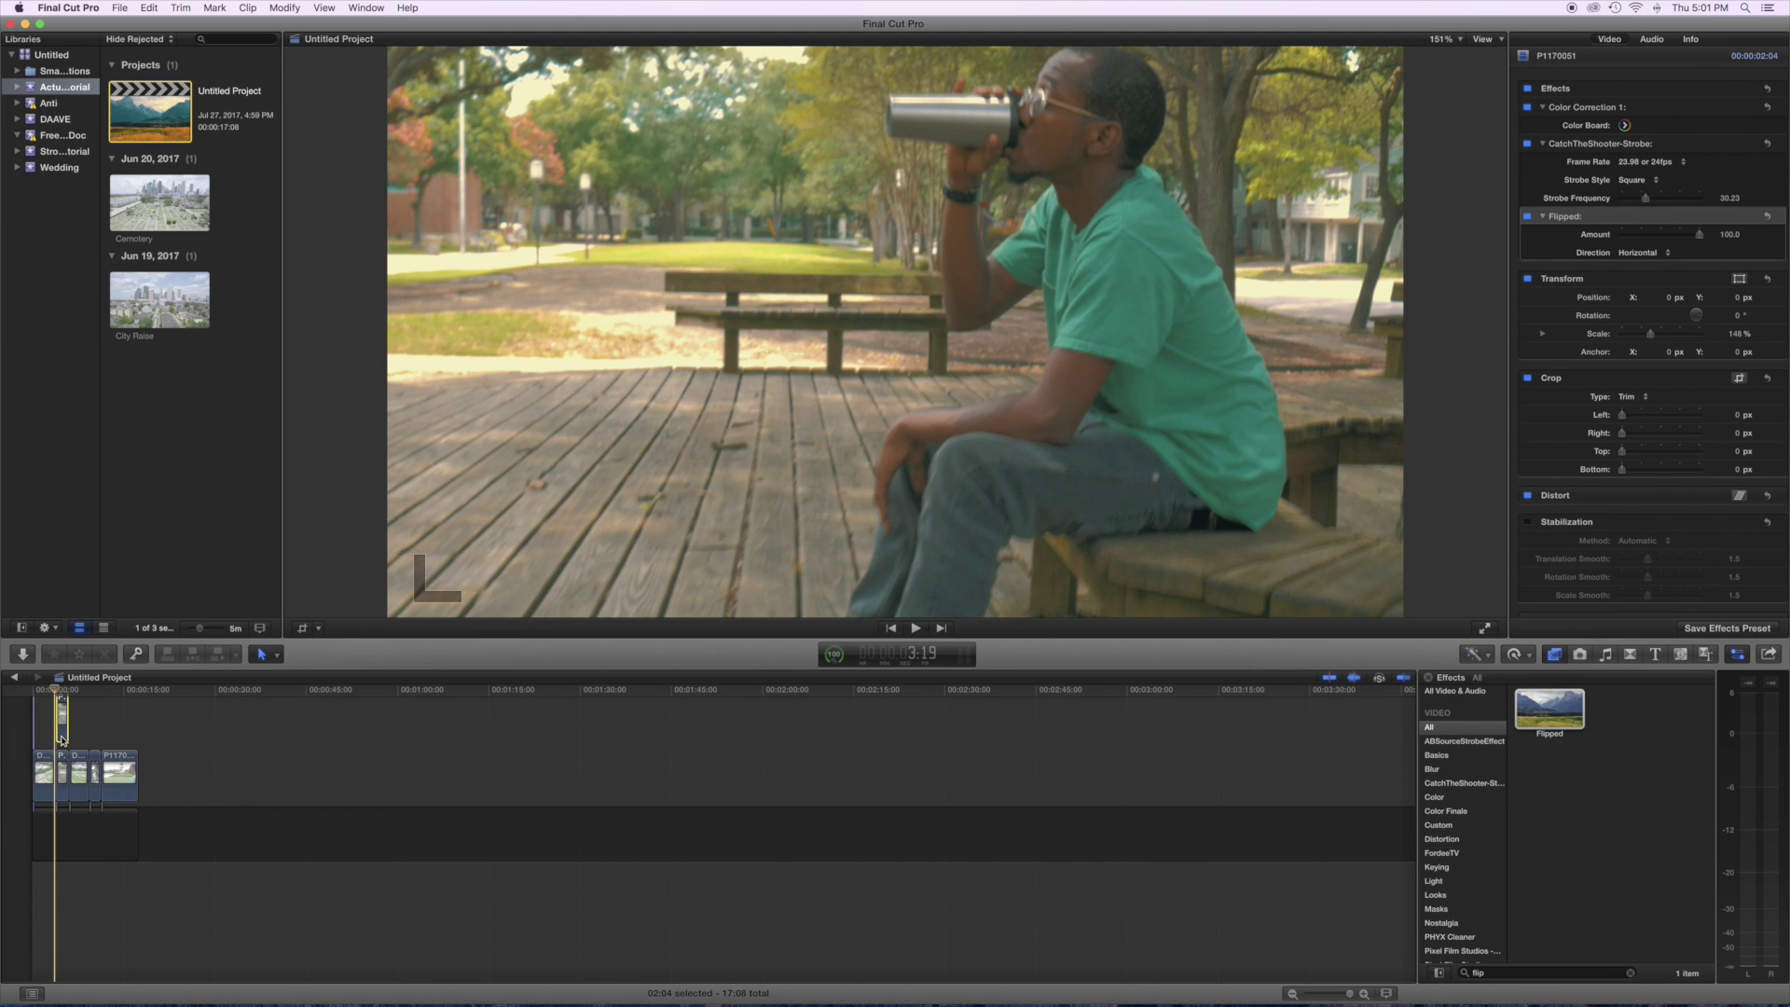
Step: Zoom into the timeline, blade the connected P1170051 clip, and delete the unwanted part
key("super+equal")
key("super+equal")
key("super+equal")
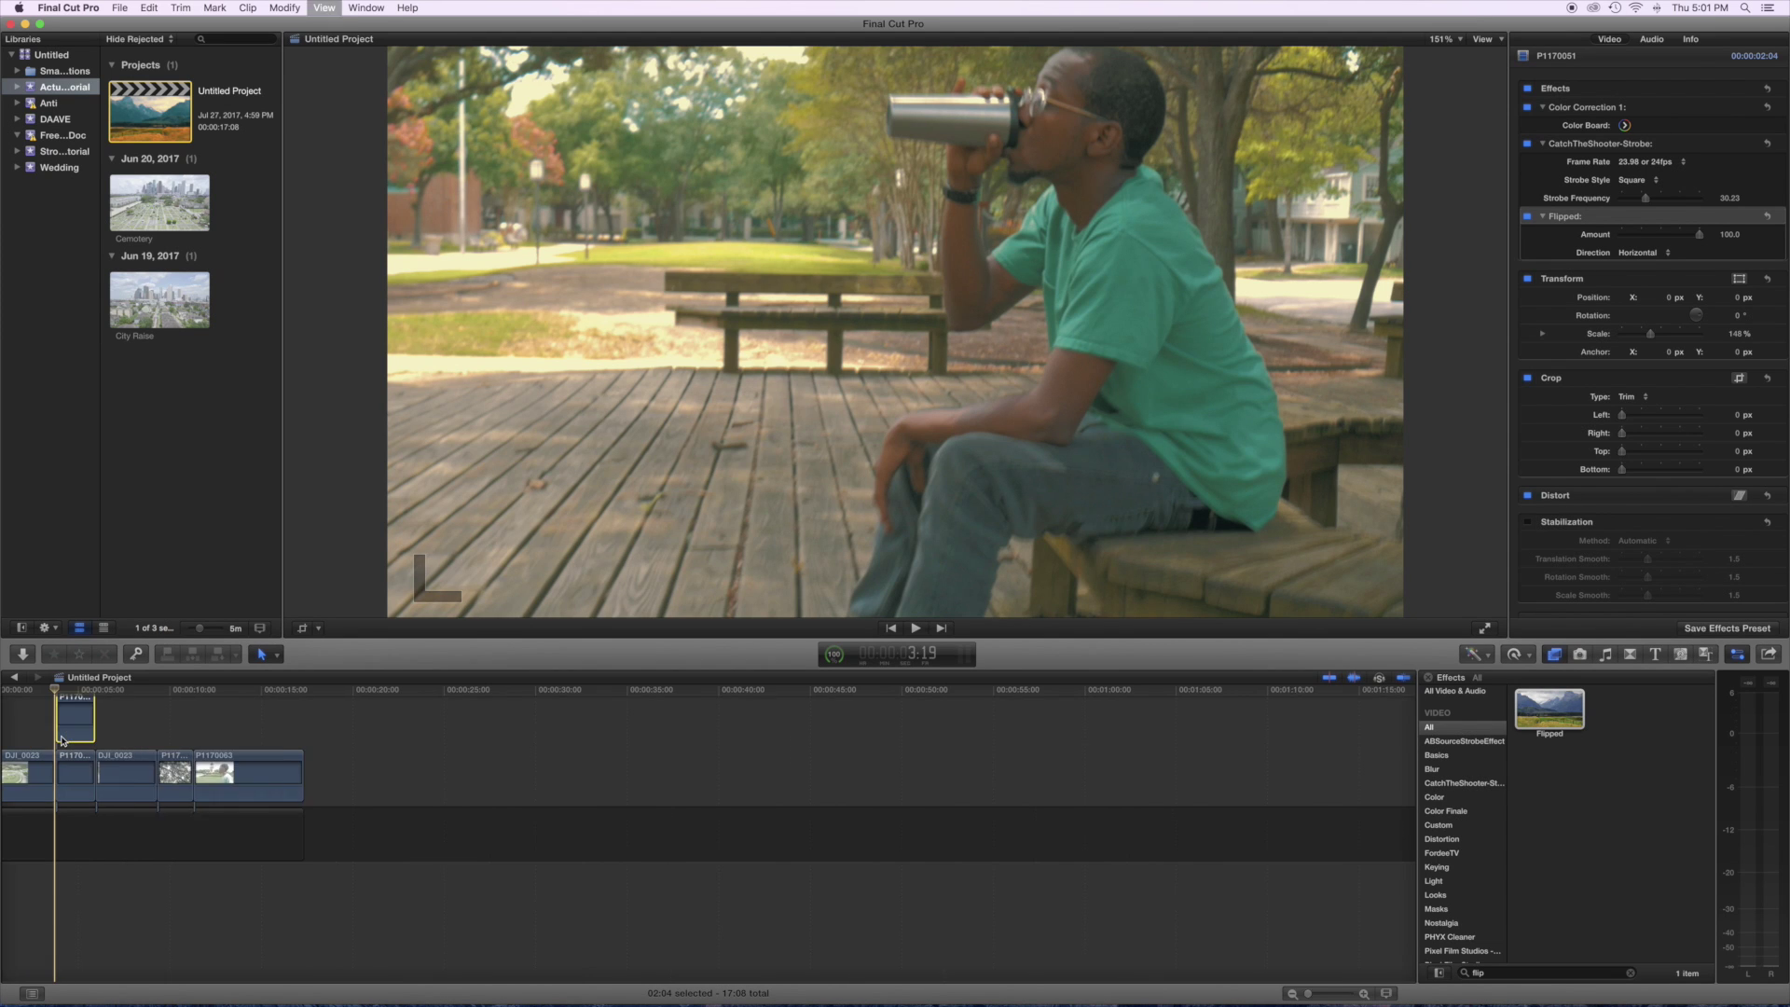
key("s")
scroll(95, 748, "up", 2)
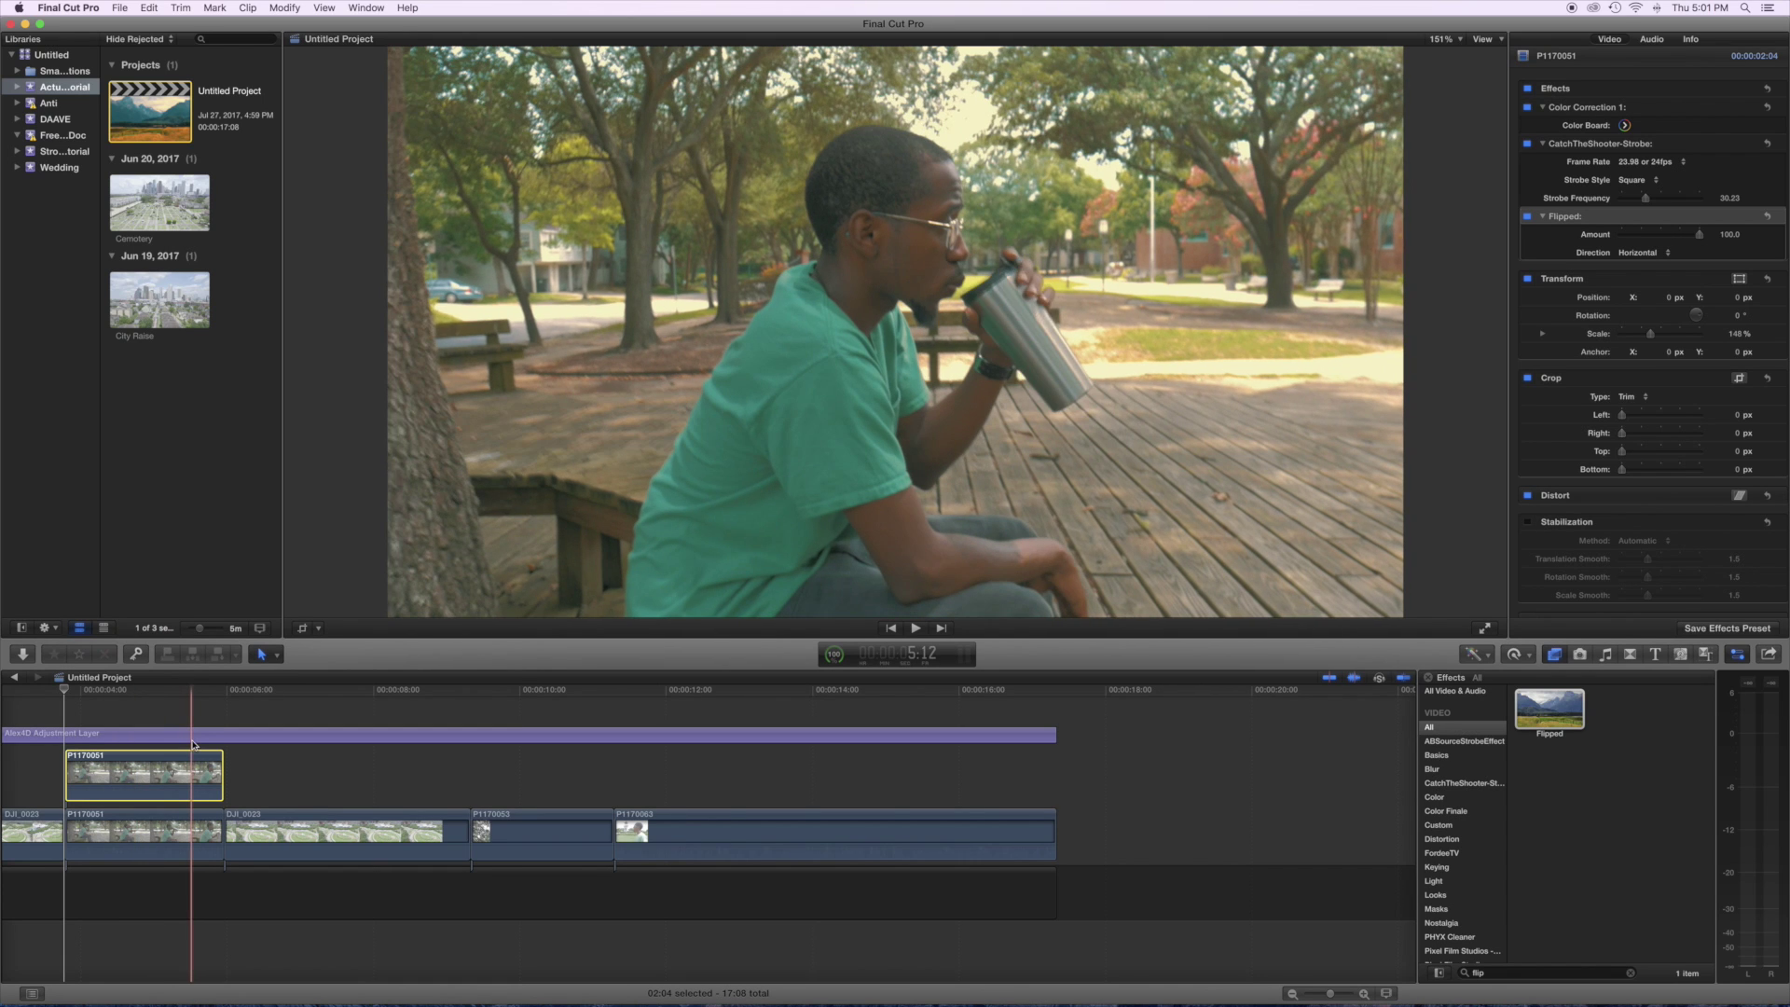
key("super+b")
key("Delete")
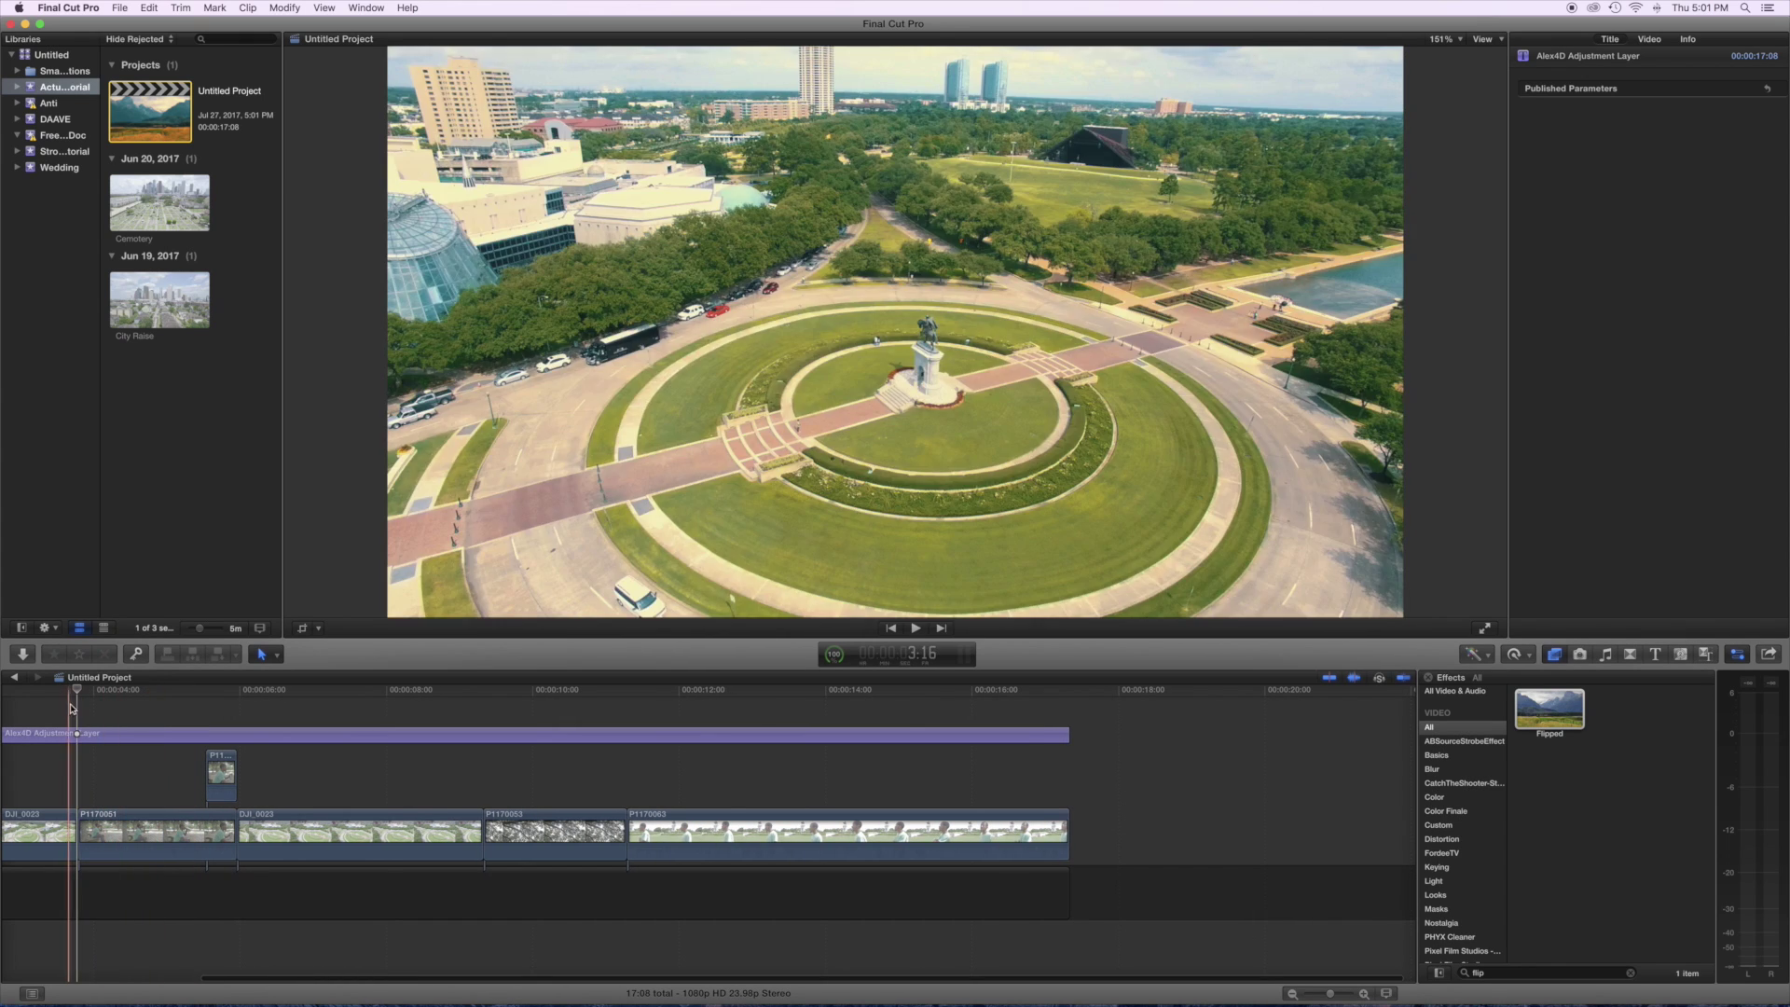
Step: Preview the edit and select the remaining 00:10 piece of the clip
left_click(163, 721)
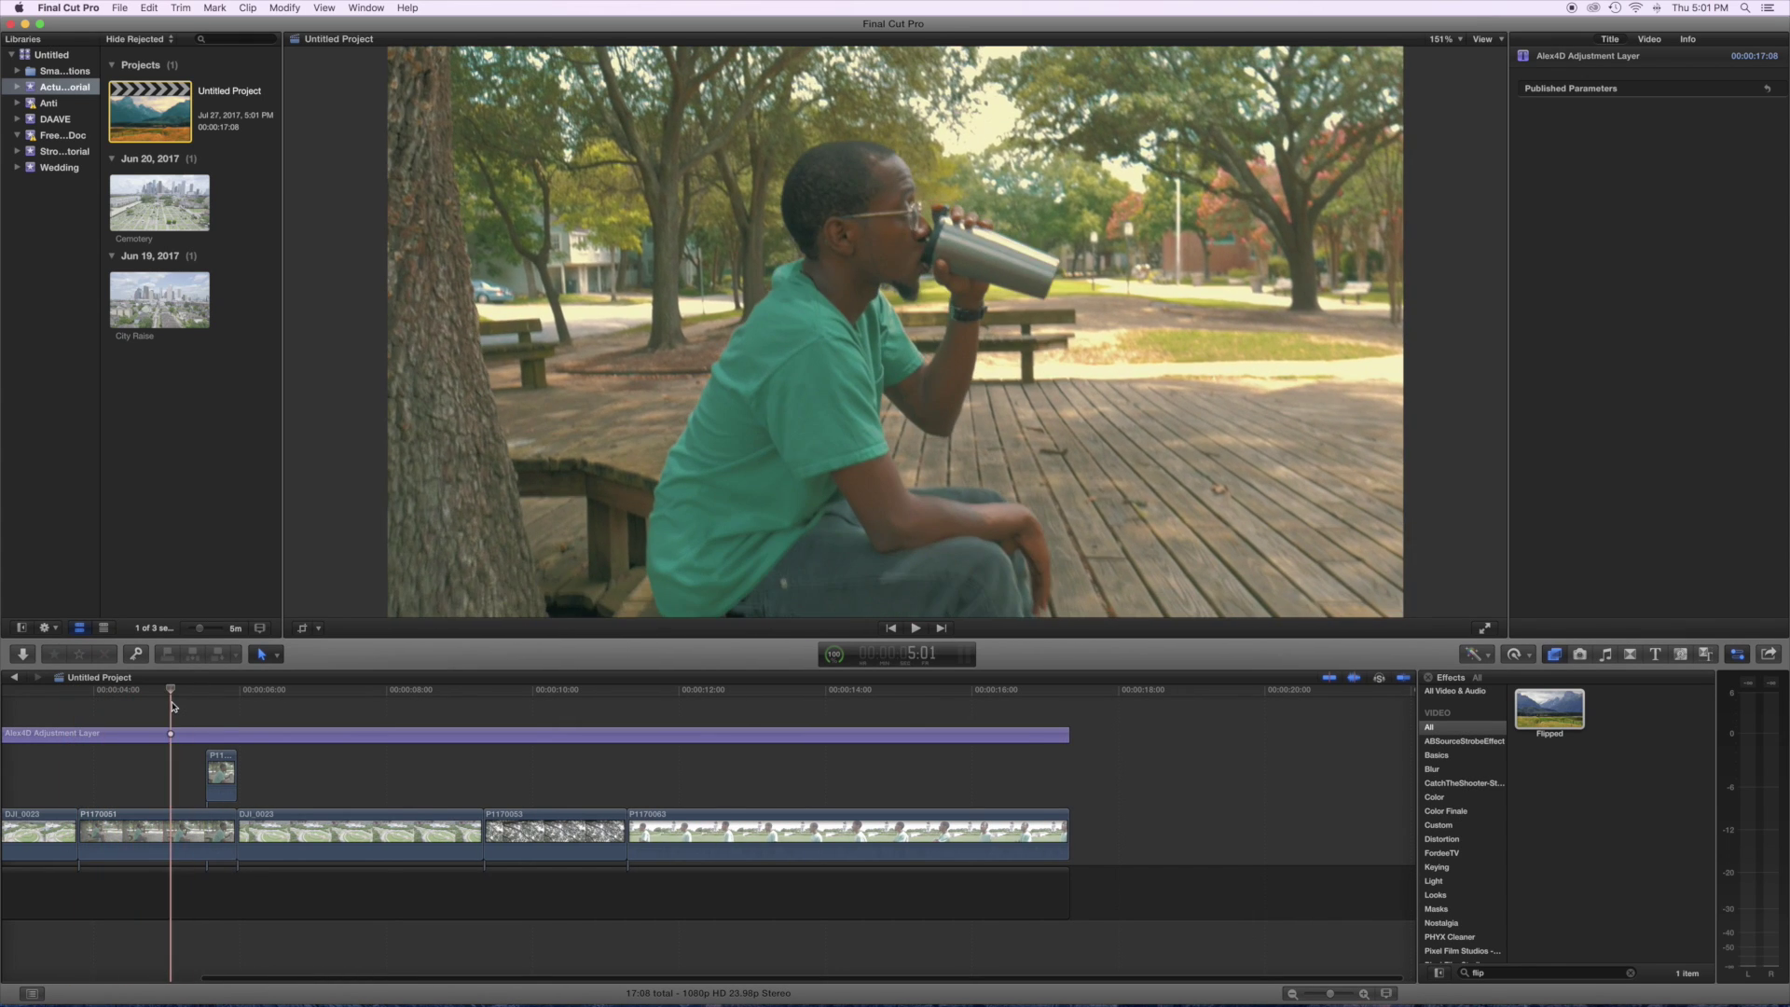
key("space")
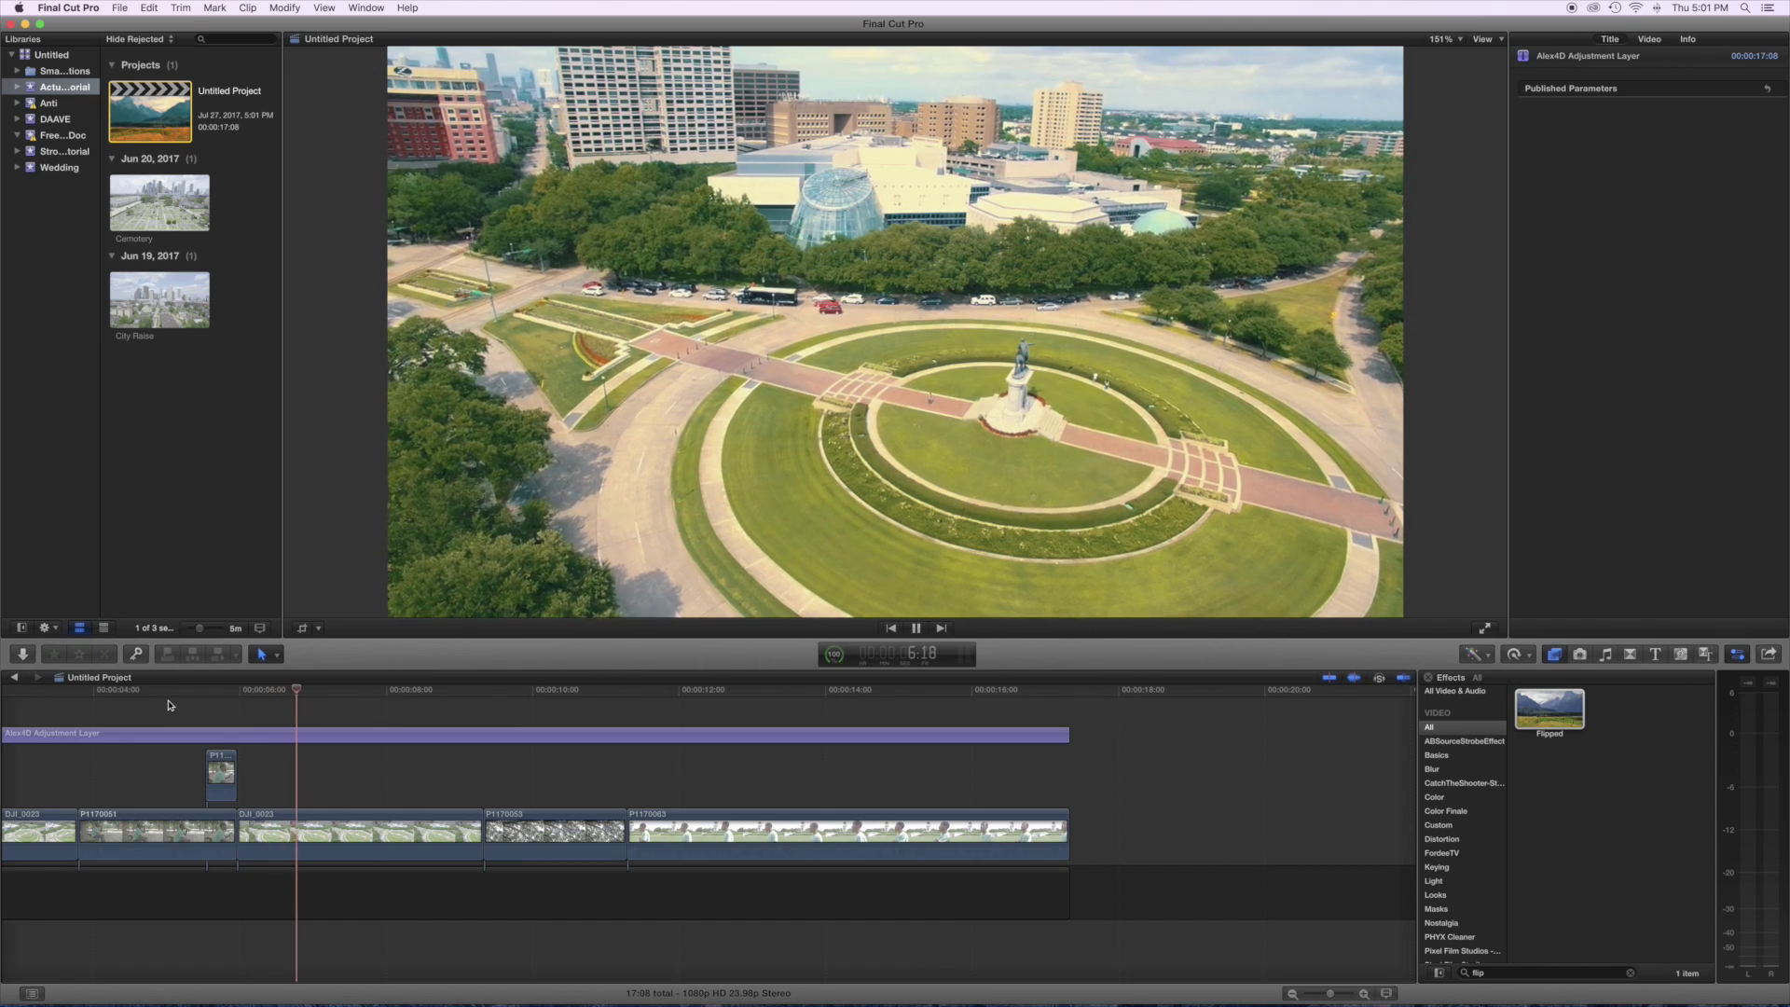
left_click(166, 705)
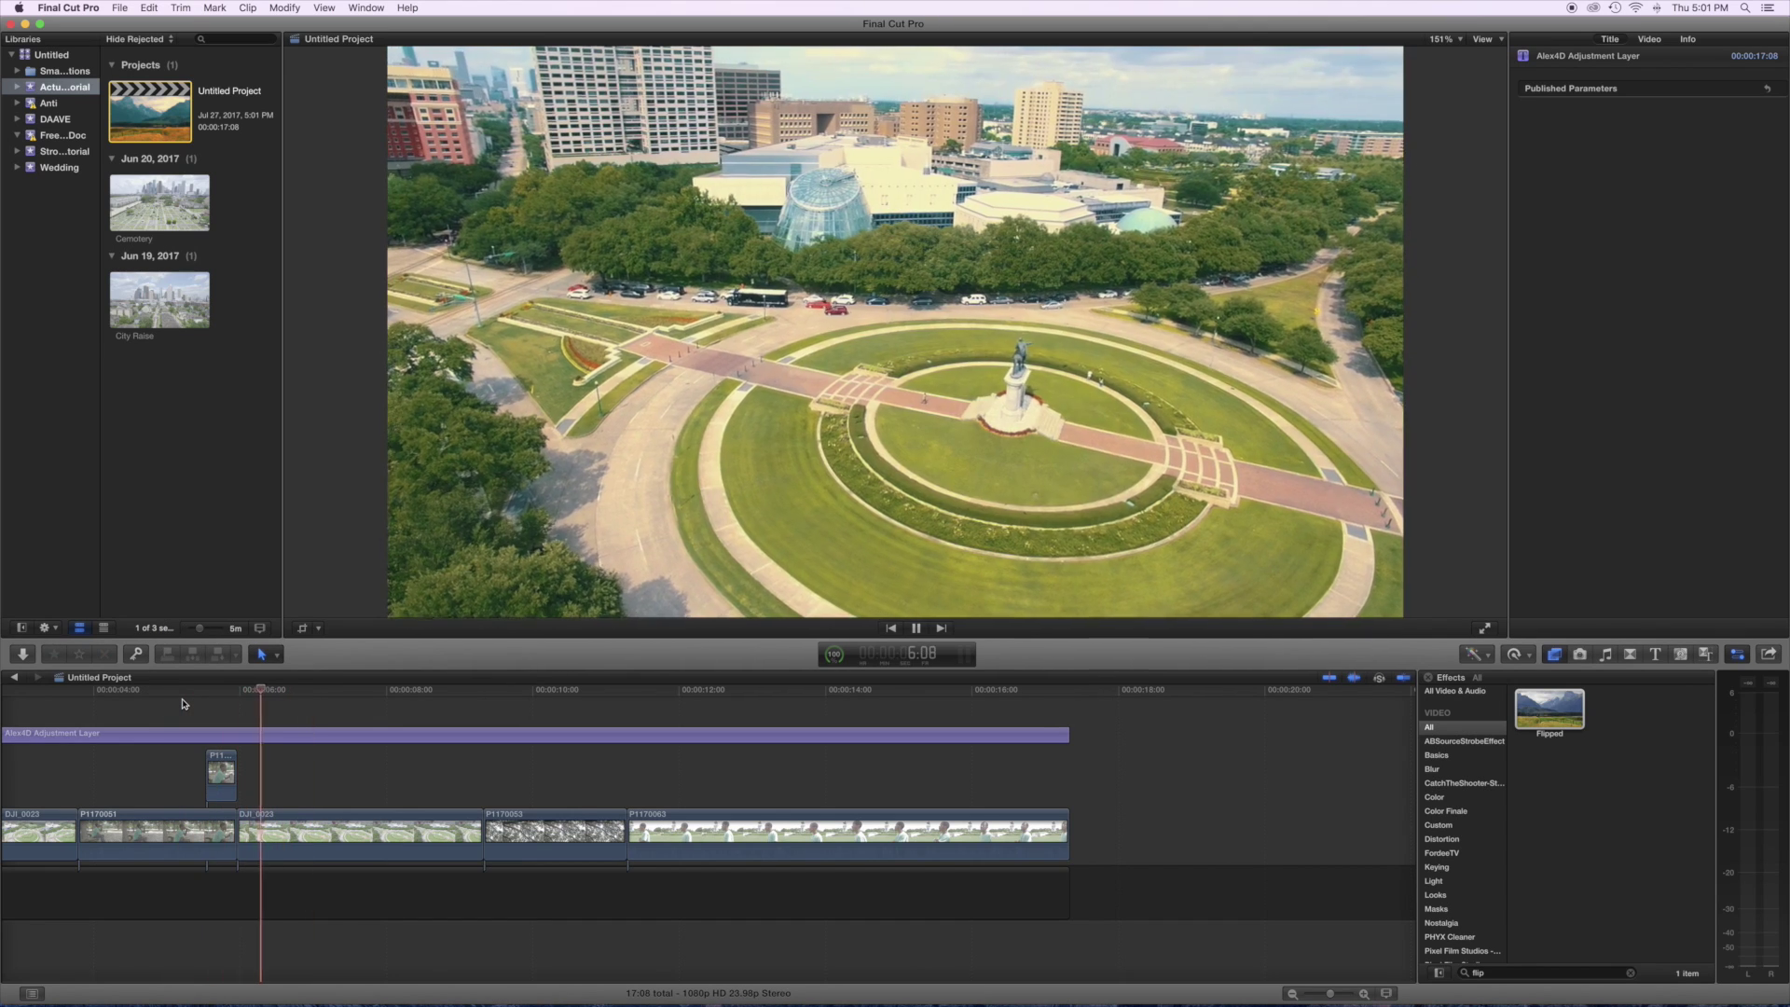
key("space")
left_click(220, 774)
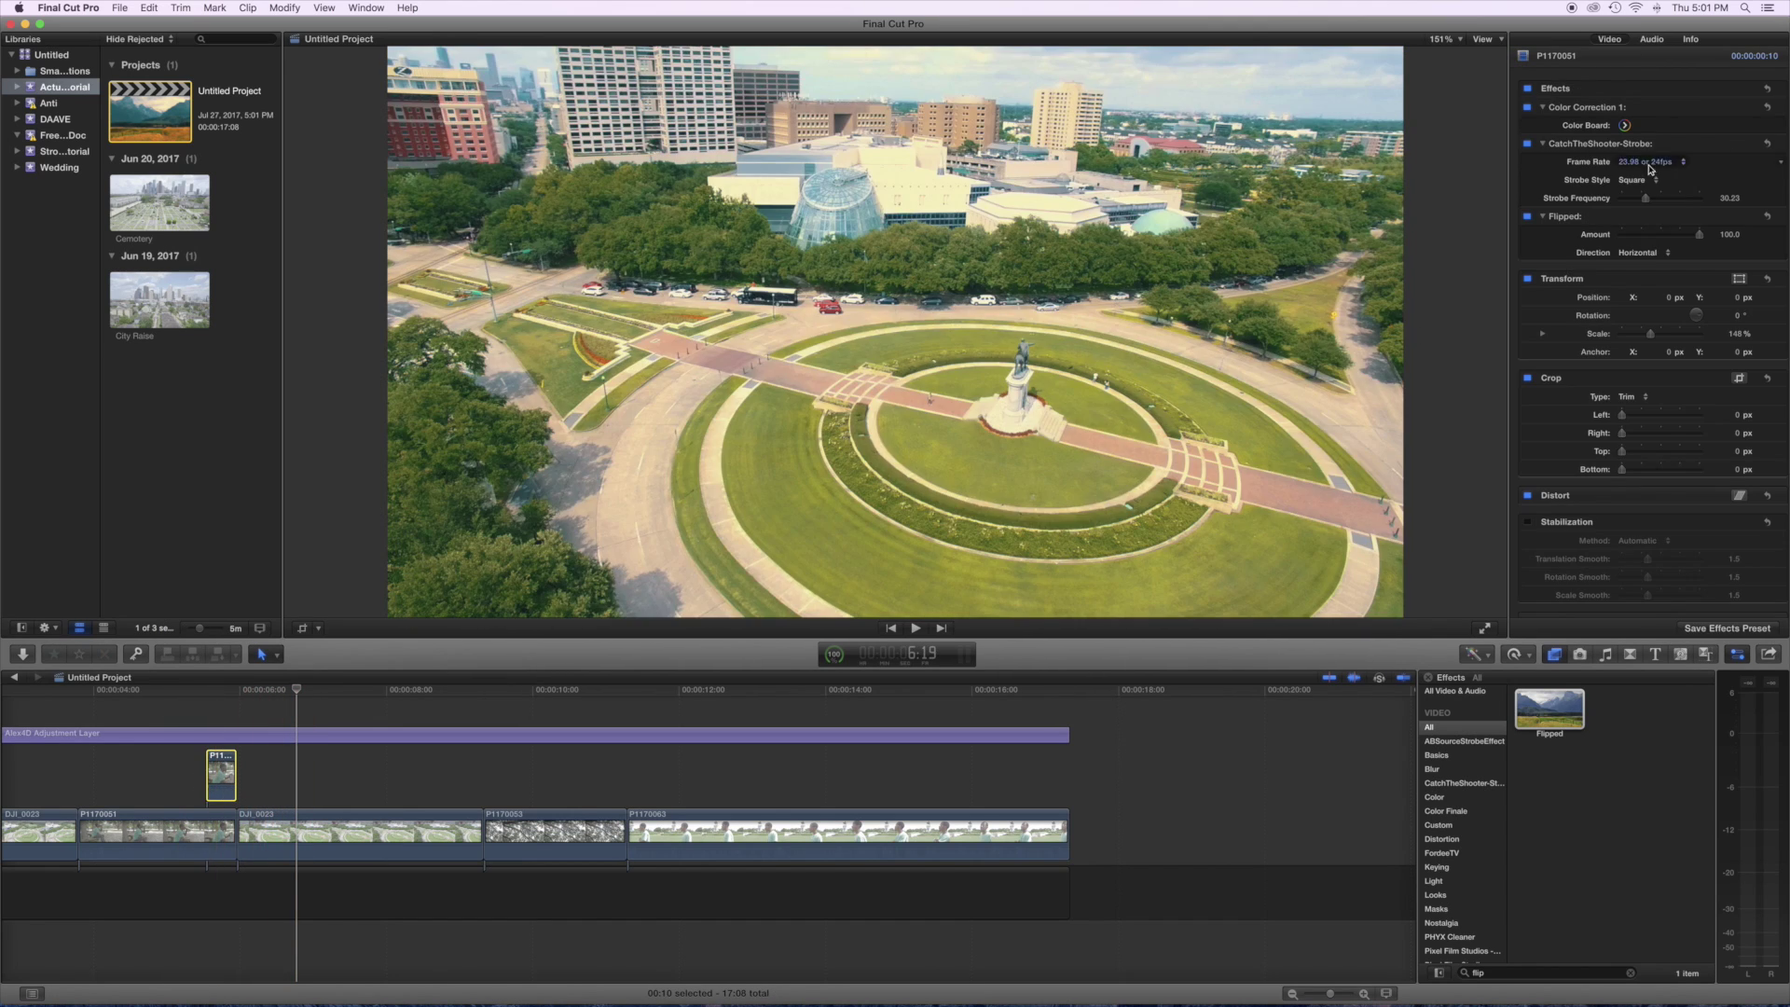
Step: Raise the P1170051 clip's Strobe Frequency to 67.89 and play it back from just before the clip
left_click_drag(1654, 200, 1675, 201)
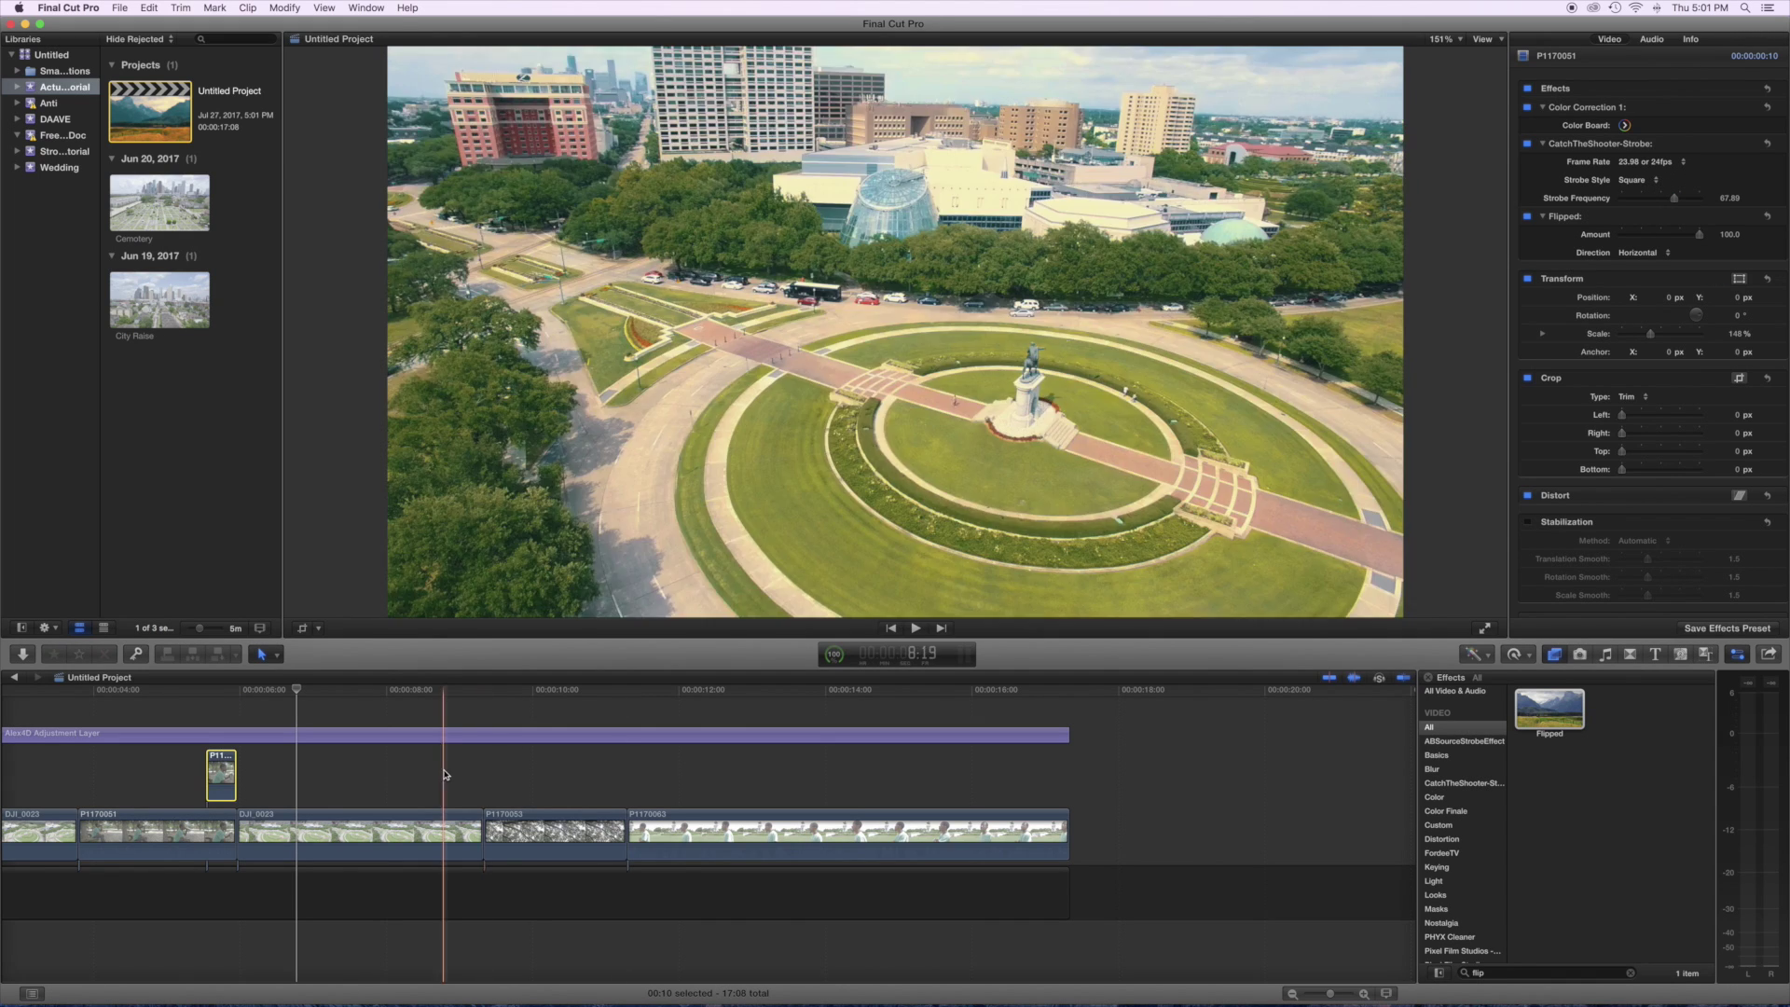
scroll(401, 764, "left", 2)
left_click(109, 692)
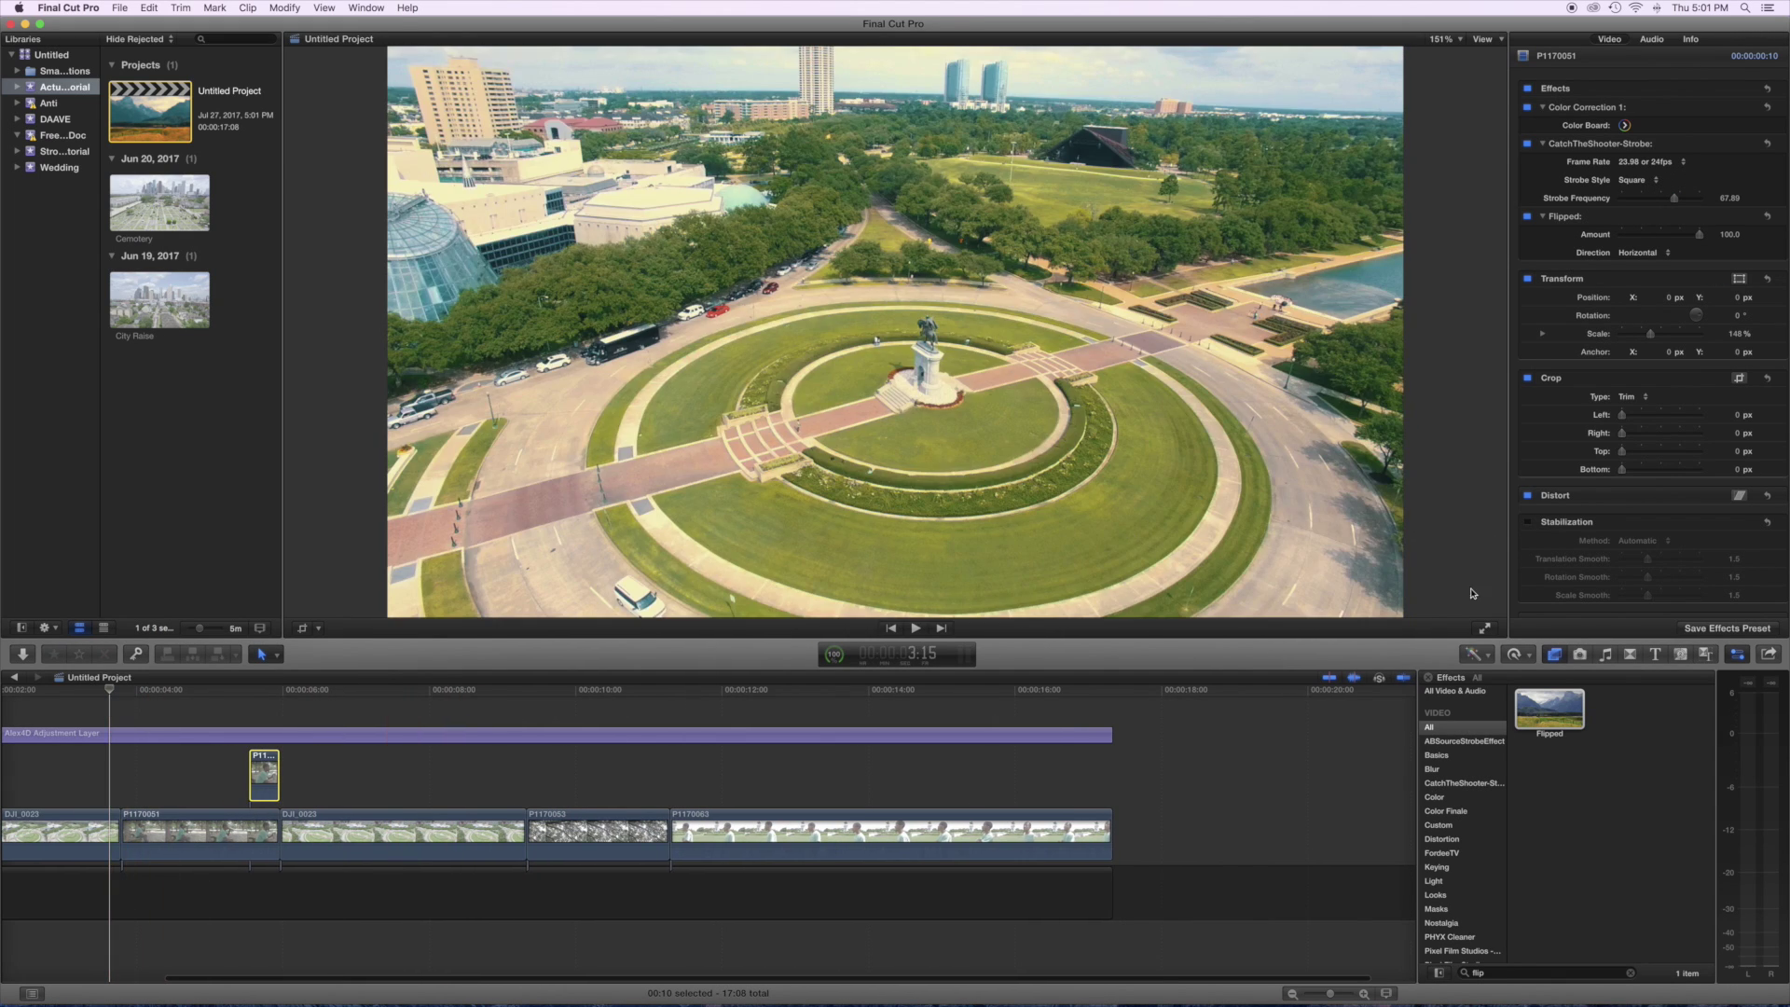
key("space")
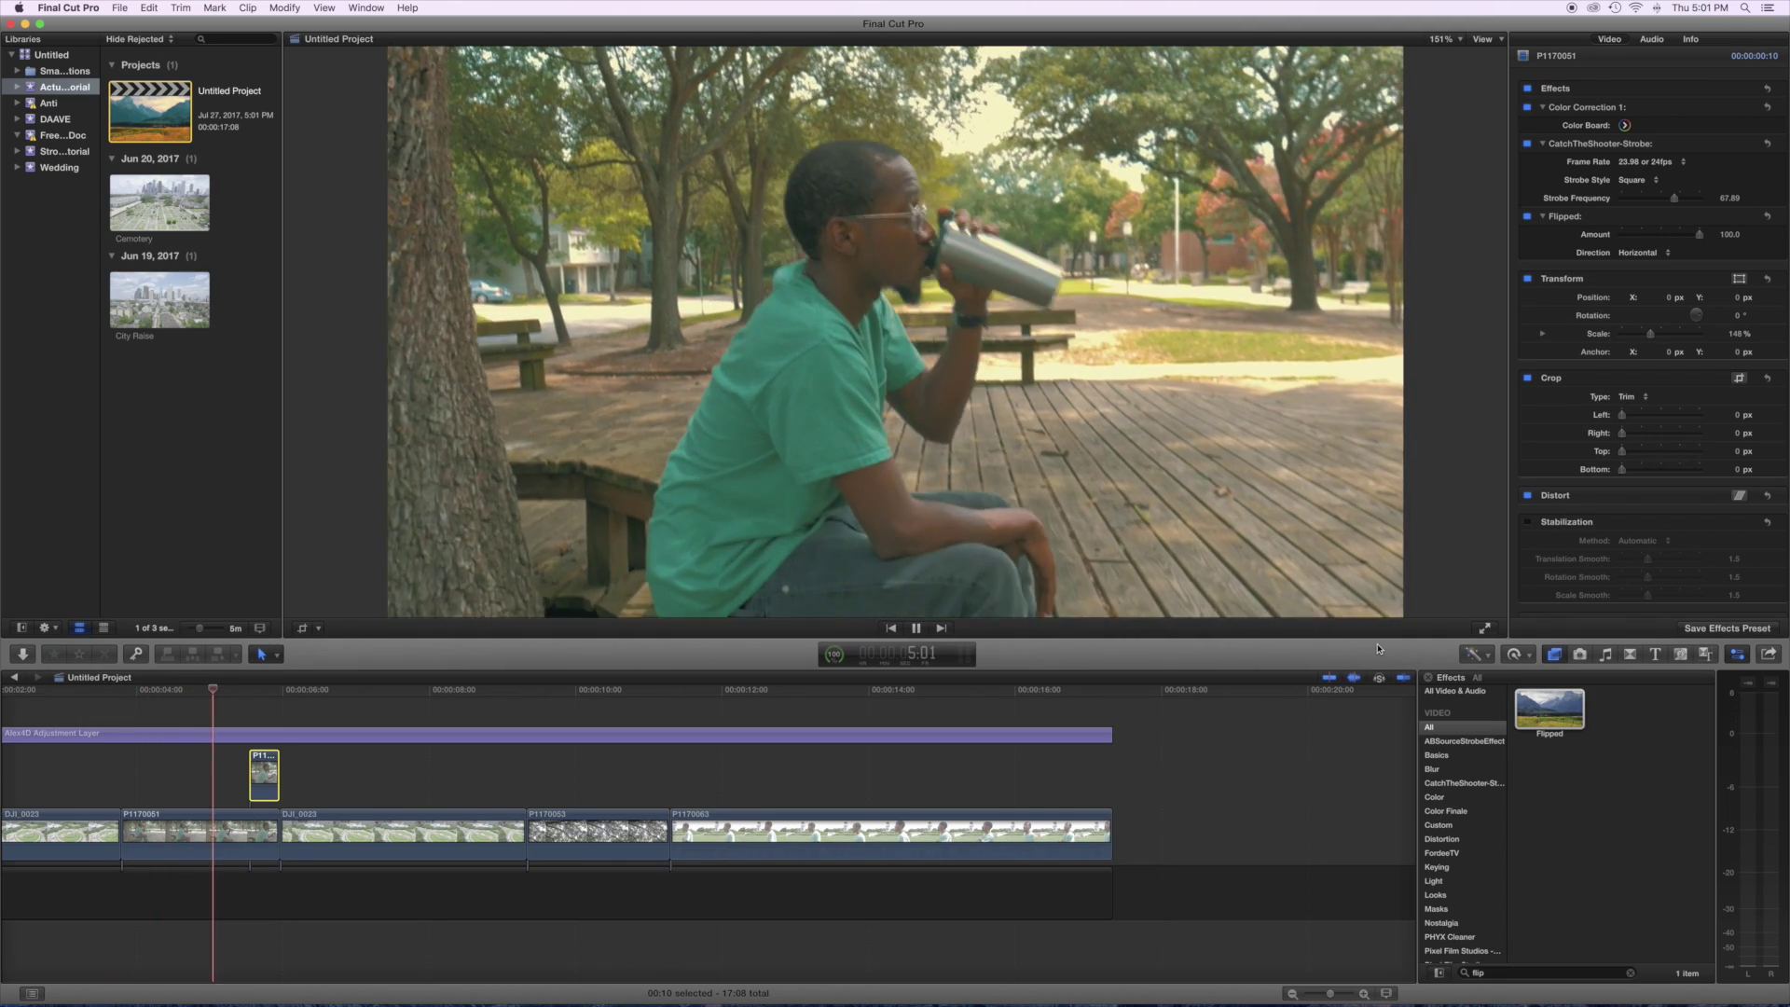